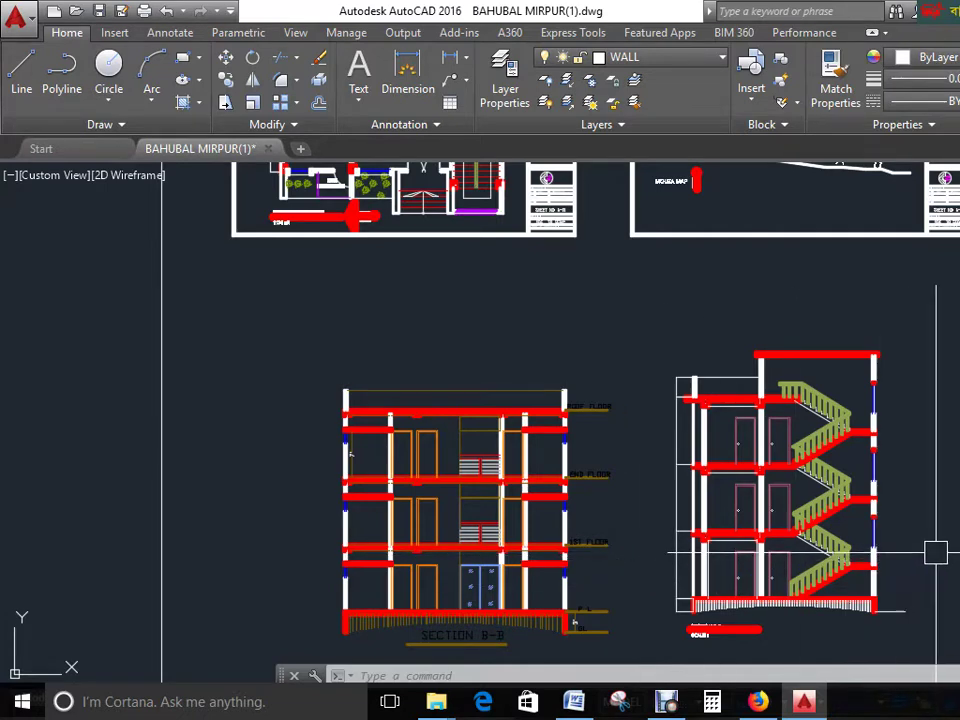
- Start a single-sheet plot, suppressing the batch-plot prompt and dismissing the Canon iX4000 warning
{"action": "middle_click_drag", "start_coordinate": [958, 552], "coordinate": [906, 537]}
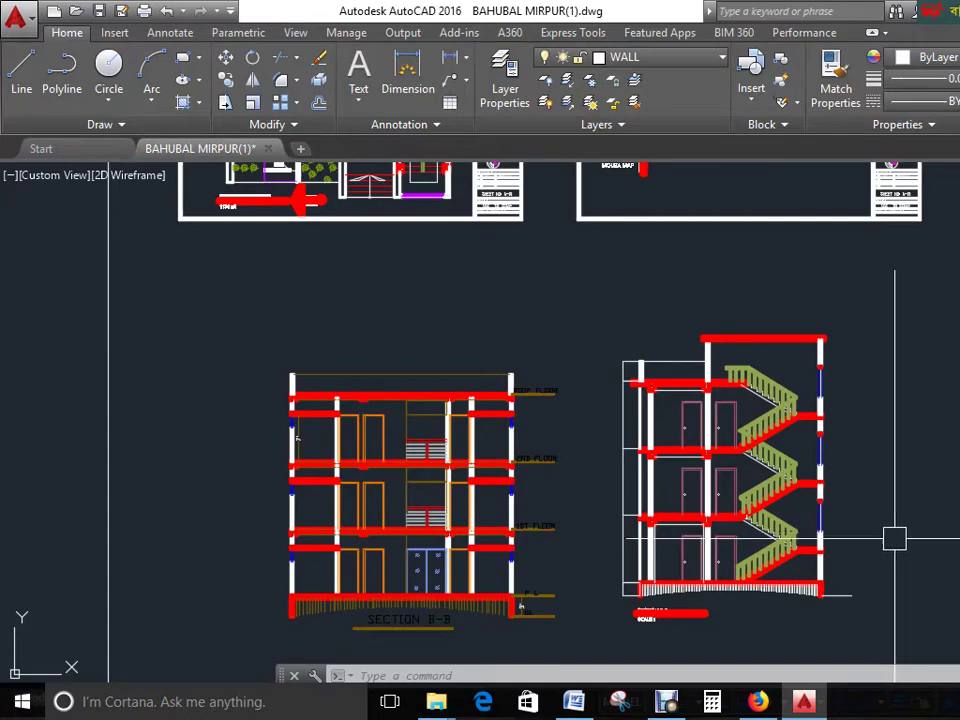
{"action": "middle_click_drag", "start_coordinate": [890, 533], "coordinate": [849, 546]}
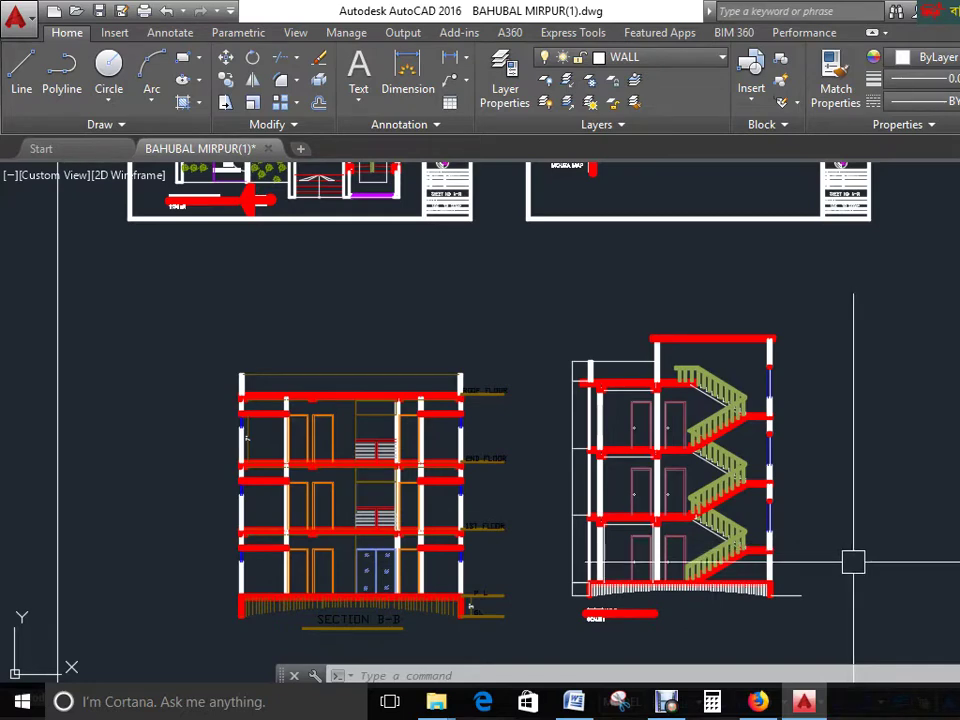
{"action": "key", "text": "ctrl+p"}
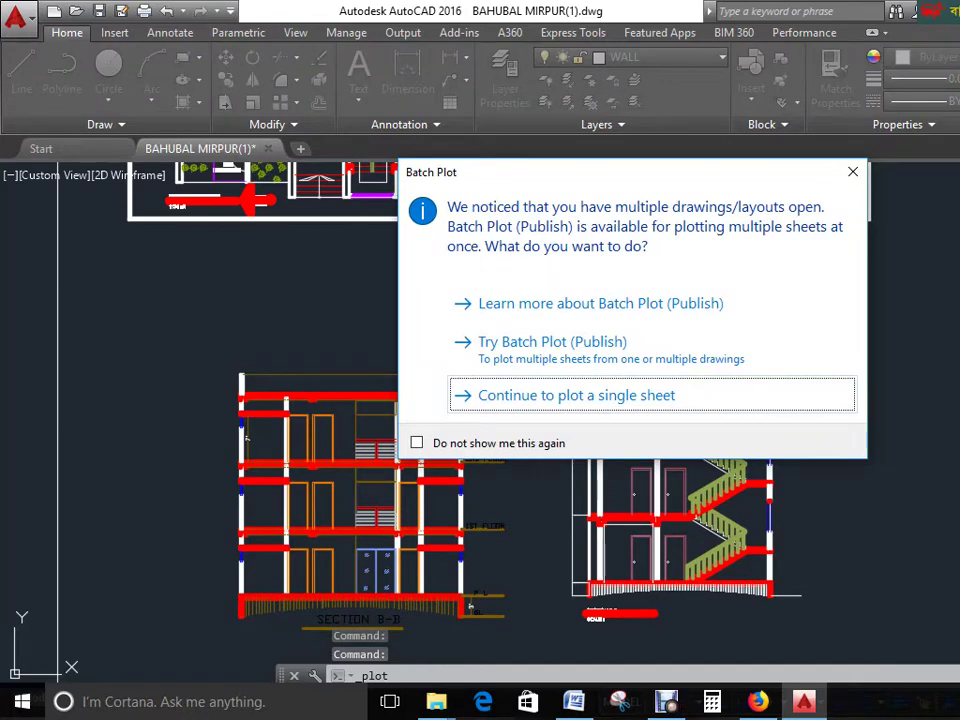
{"action": "key", "text": "Tab"}
{"action": "key", "text": "space"}
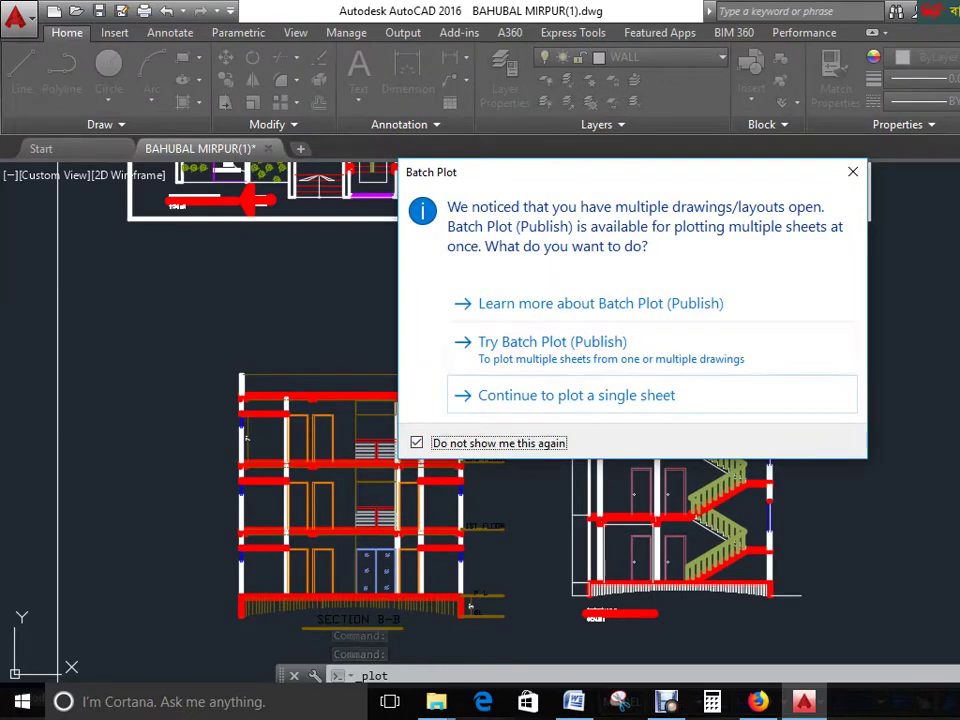
{"action": "key", "text": "Return"}
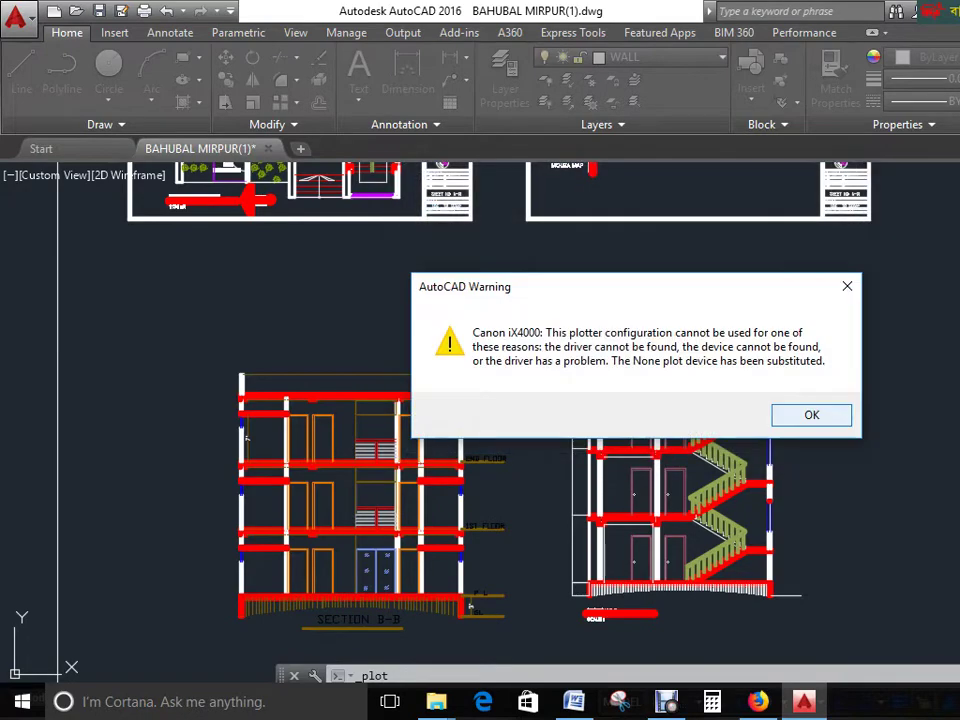
{"action": "key", "text": "Return"}
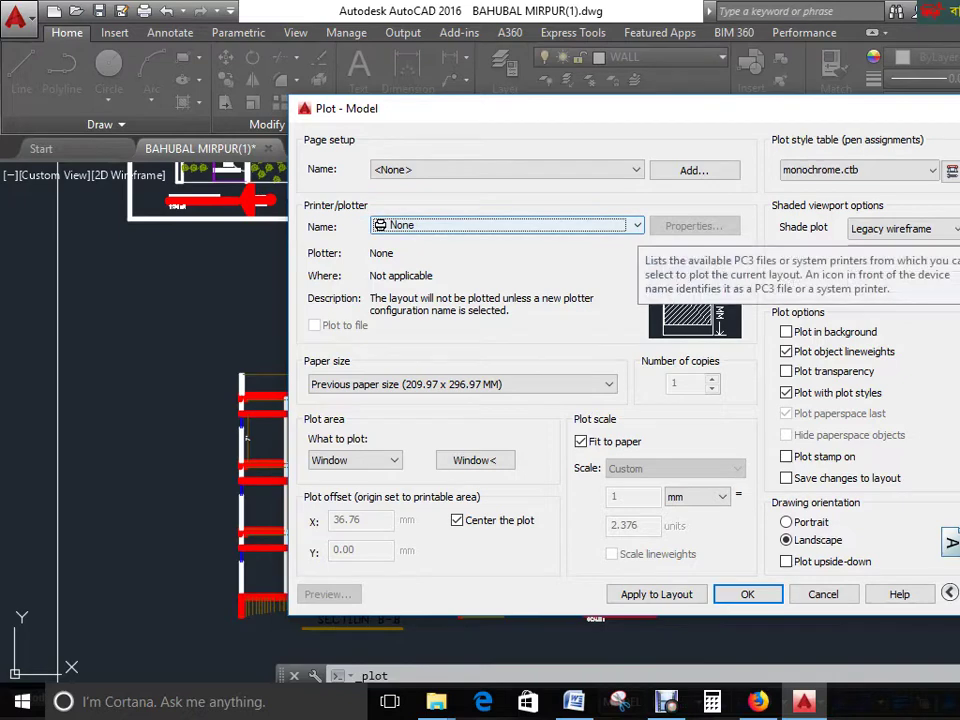
- Choose DWG To PDF.pc3 as the printer/plotter in the Plot - Model dialog
{"action": "left_click", "coordinate": [637, 226]}
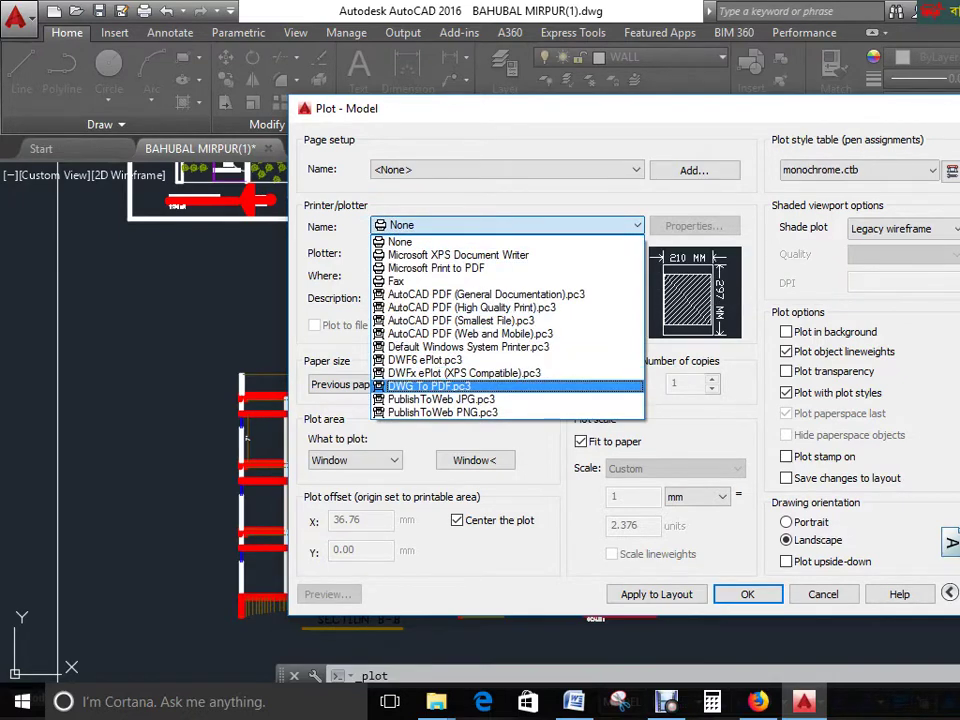
{"action": "left_click", "coordinate": [430, 386]}
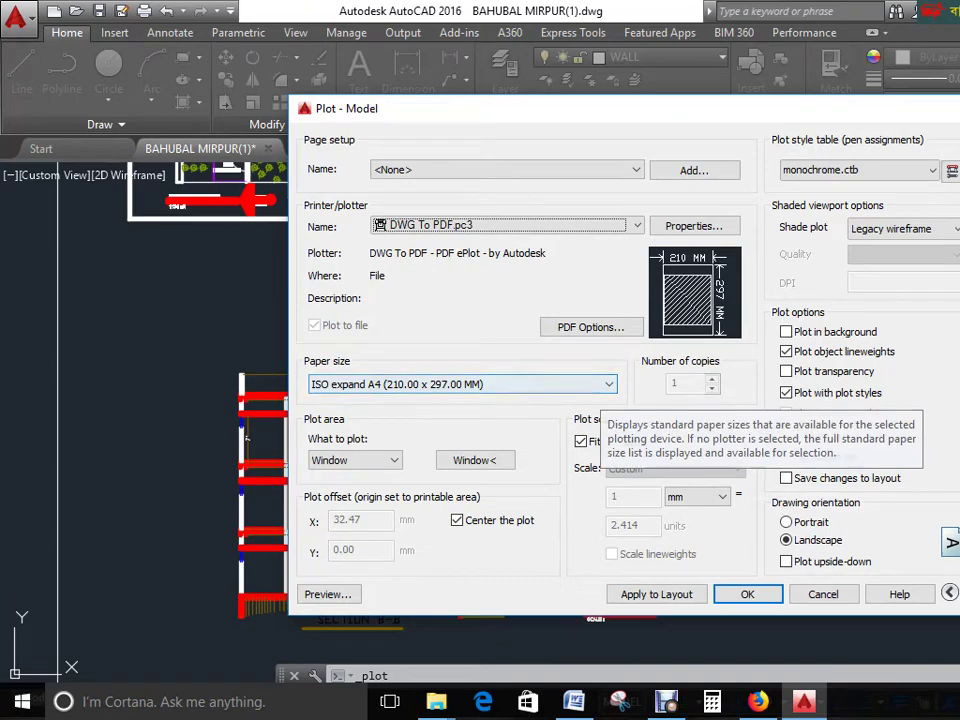
- Select ISO A4 (210.00 x 297.00 MM) from the paper size list
{"action": "left_click", "coordinate": [608, 384]}
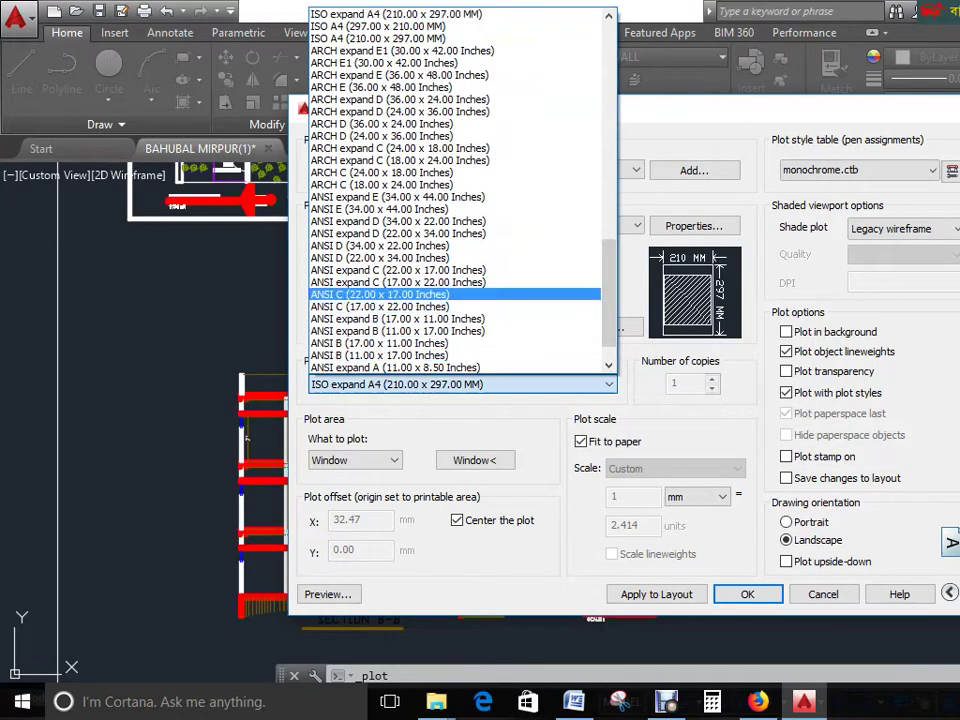
{"action": "scroll", "coordinate": [460, 268], "scroll_direction": "up", "scroll_amount": 1}
{"action": "scroll", "coordinate": [460, 268], "scroll_direction": "up", "scroll_amount": 2}
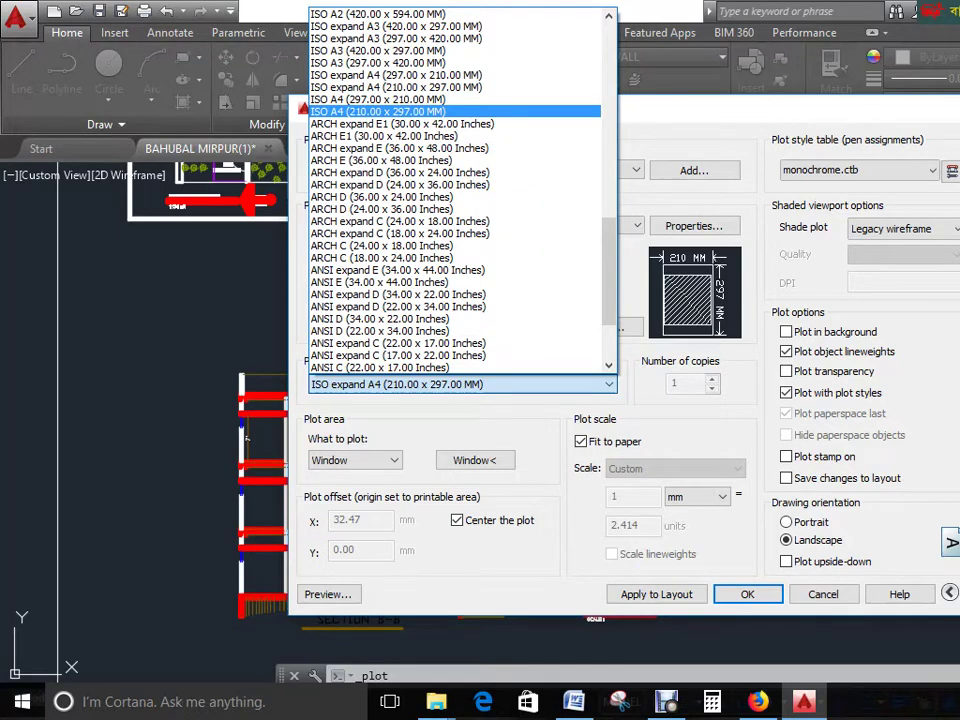
{"action": "left_click", "coordinate": [380, 111]}
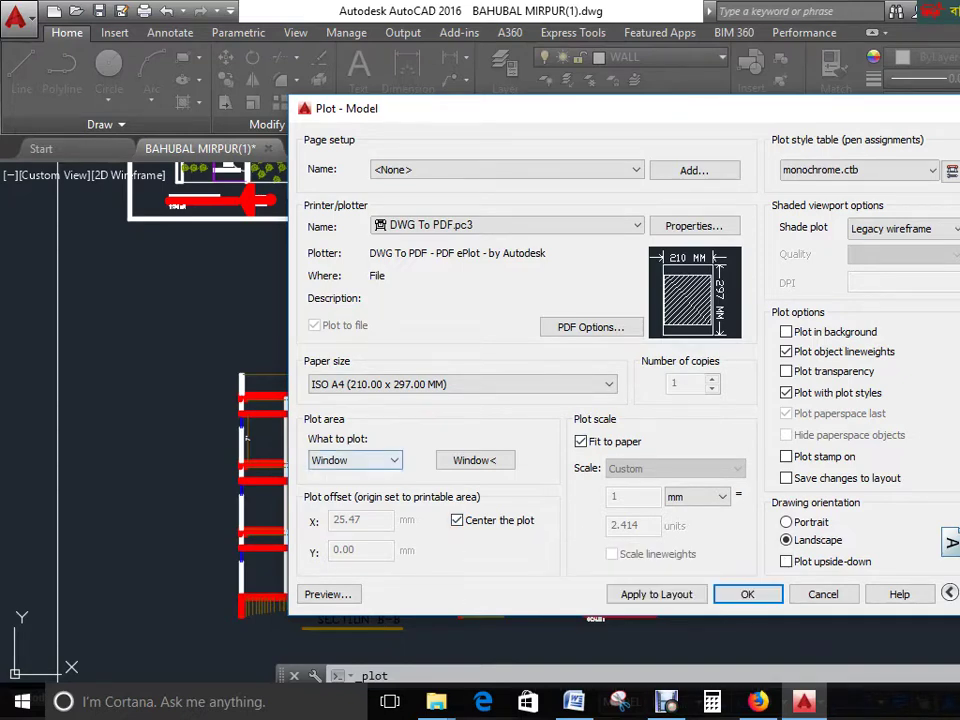
- Set What to plot to Window in the Plot - Model dialog
{"action": "left_click", "coordinate": [355, 460]}
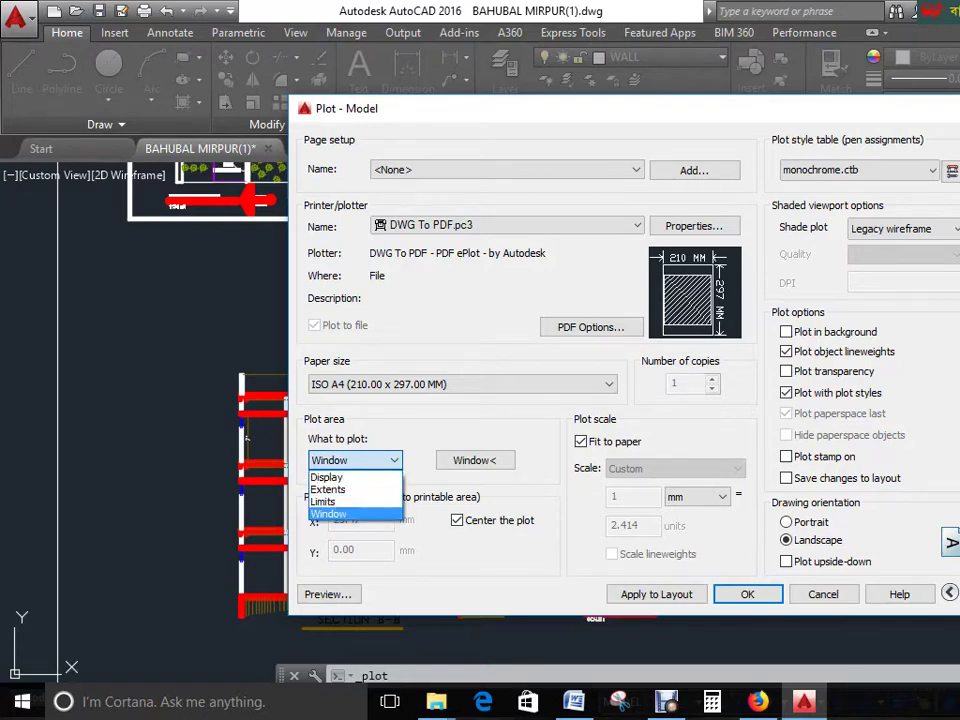
{"action": "left_click", "coordinate": [330, 513]}
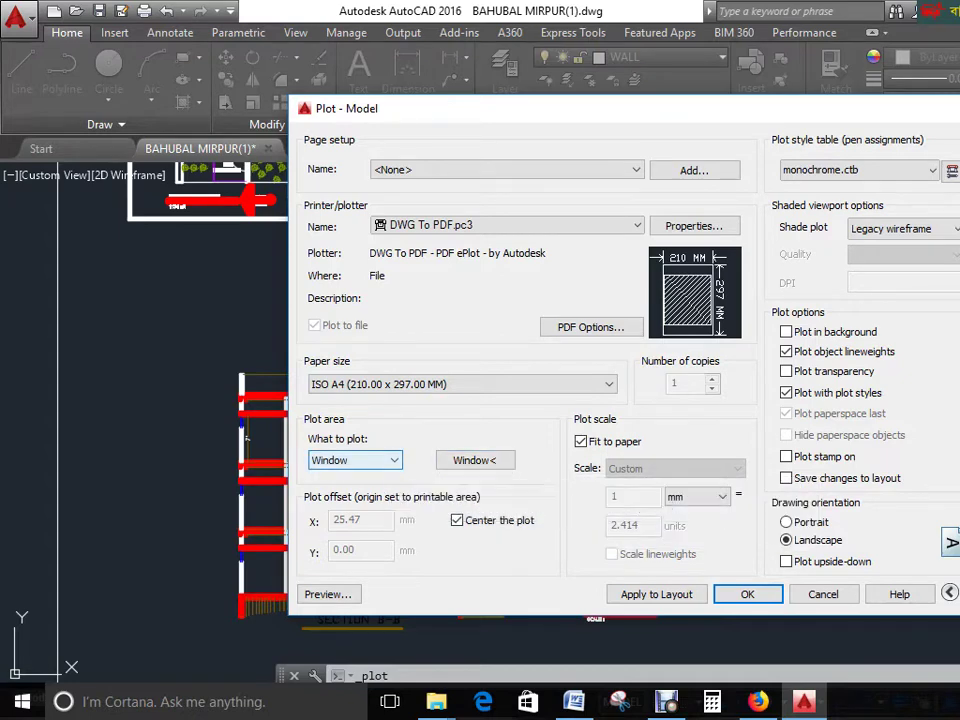
{"action": "left_click", "coordinate": [360, 460]}
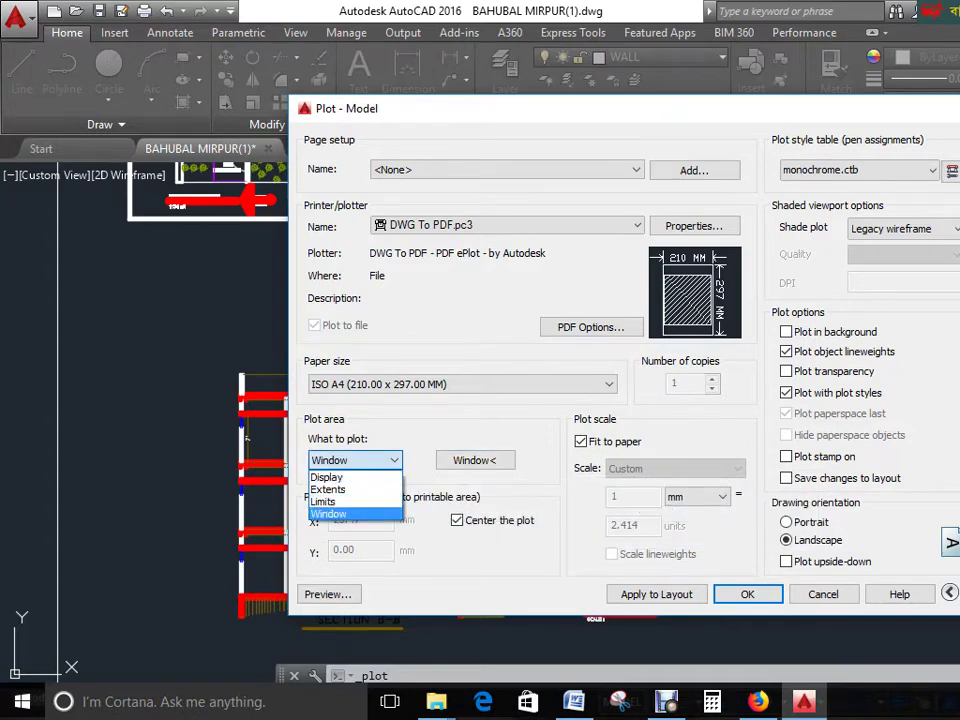
{"action": "left_click", "coordinate": [330, 513]}
- Return to the drawing to pick the plot window and zoom around the sheet to find Section B-B
{"action": "left_click", "coordinate": [474, 460]}
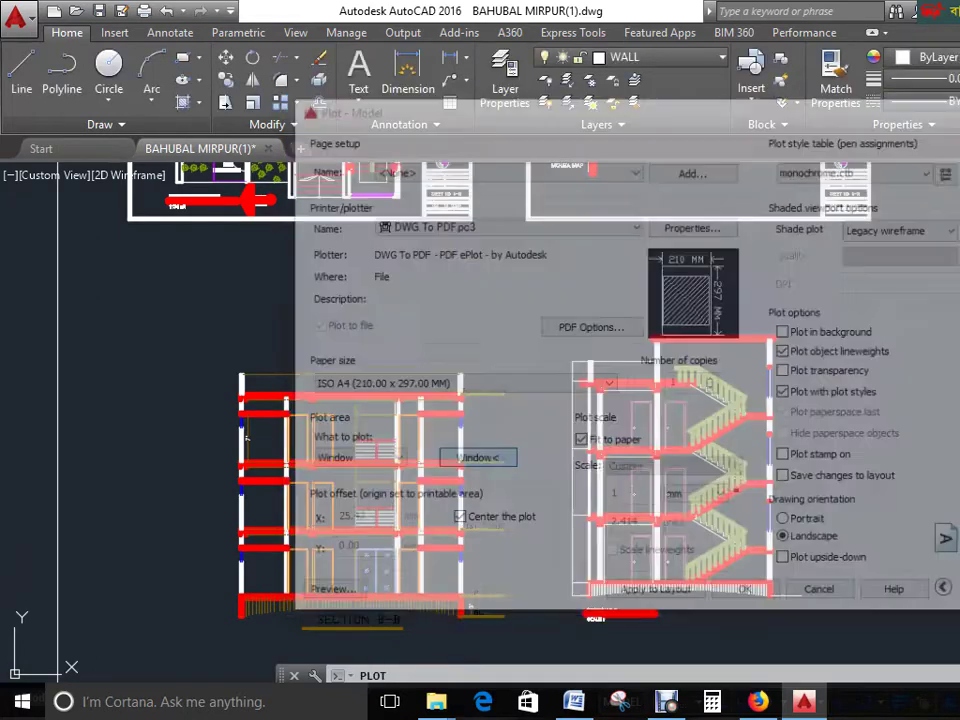
{"action": "scroll", "coordinate": [553, 503], "scroll_direction": "down", "scroll_amount": 3}
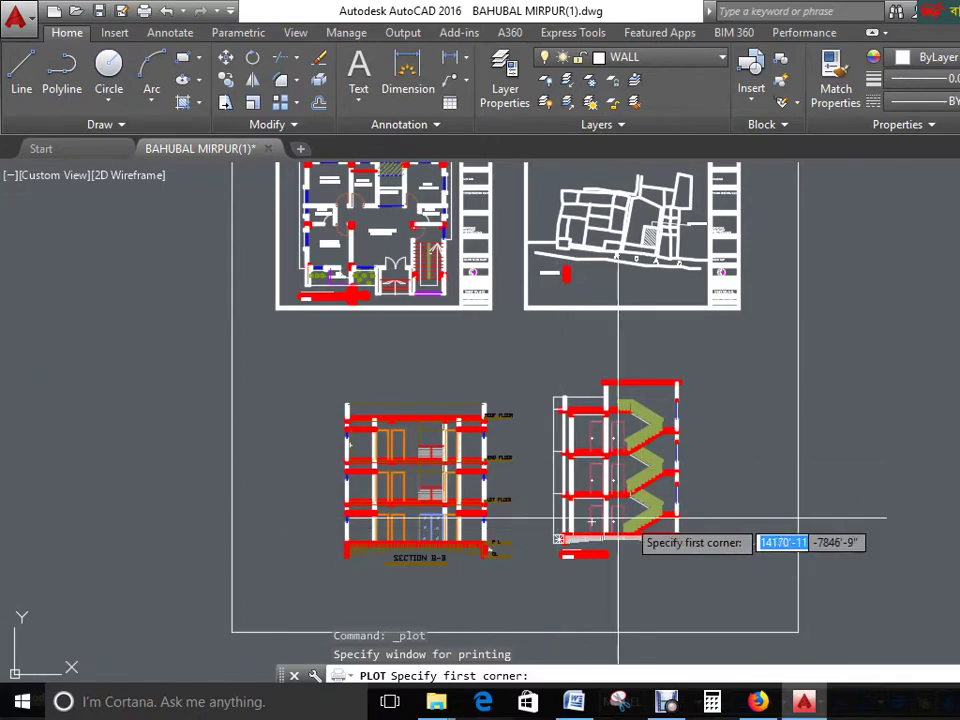
{"action": "scroll", "coordinate": [660, 535], "scroll_direction": "up", "scroll_amount": 5}
{"action": "scroll", "coordinate": [668, 548], "scroll_direction": "down", "scroll_amount": 2}
{"action": "scroll", "coordinate": [668, 548], "scroll_direction": "up", "scroll_amount": 2}
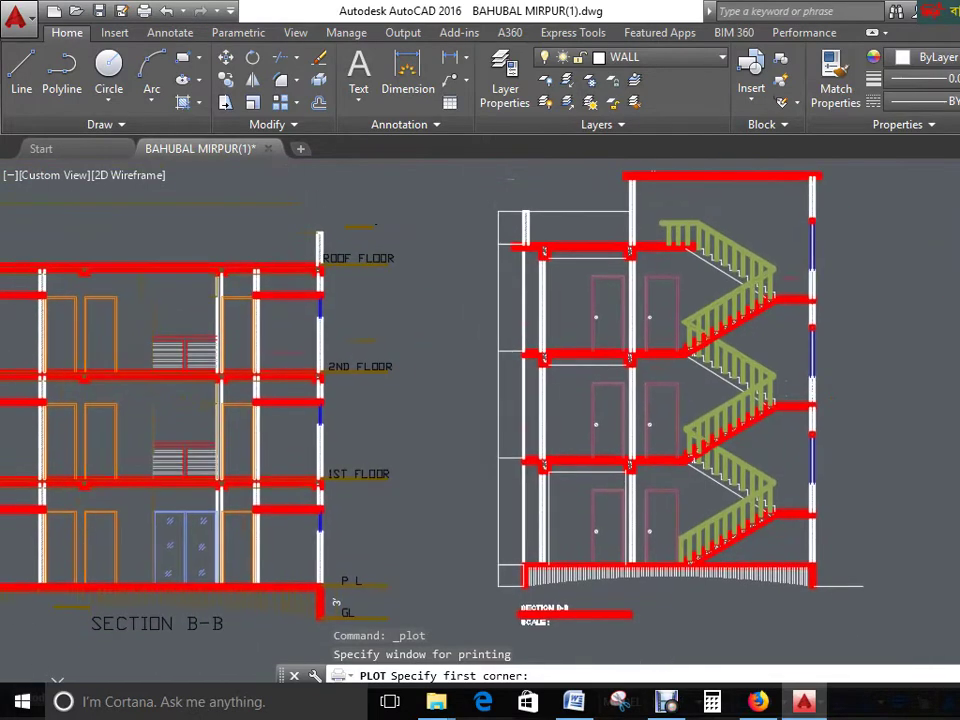
{"action": "scroll", "coordinate": [699, 596], "scroll_direction": "down", "scroll_amount": 3}
{"action": "scroll", "coordinate": [703, 609], "scroll_direction": "up", "scroll_amount": 4}
{"action": "scroll", "coordinate": [733, 612], "scroll_direction": "down", "scroll_amount": 2}
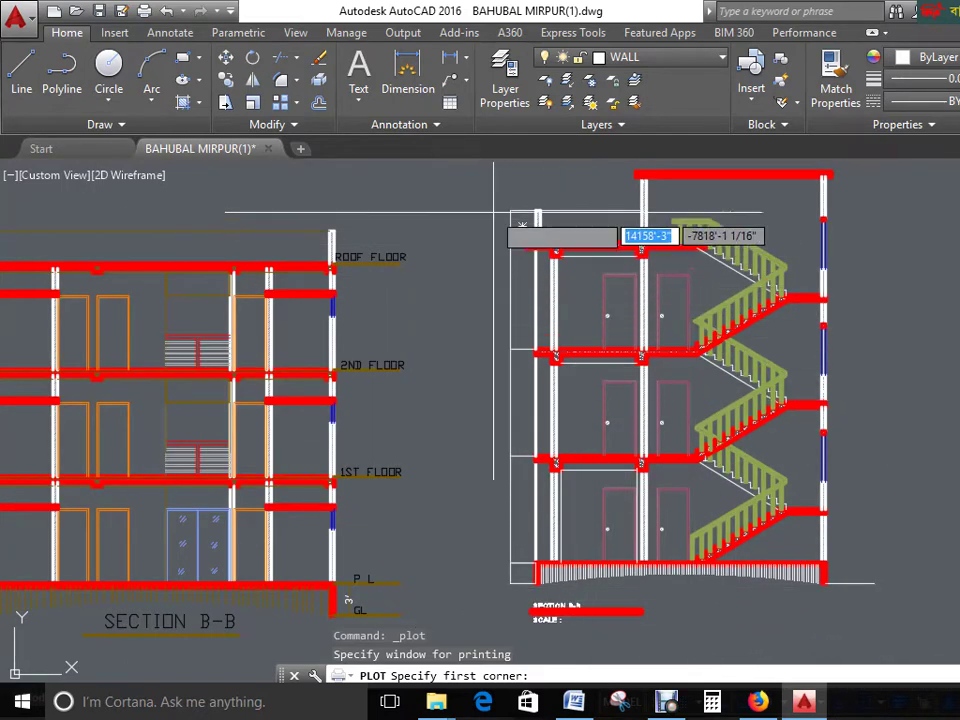
{"action": "scroll", "coordinate": [485, 237], "scroll_direction": "down", "scroll_amount": 5}
{"action": "middle_click_drag", "start_coordinate": [485, 237], "coordinate": [752, 330]}
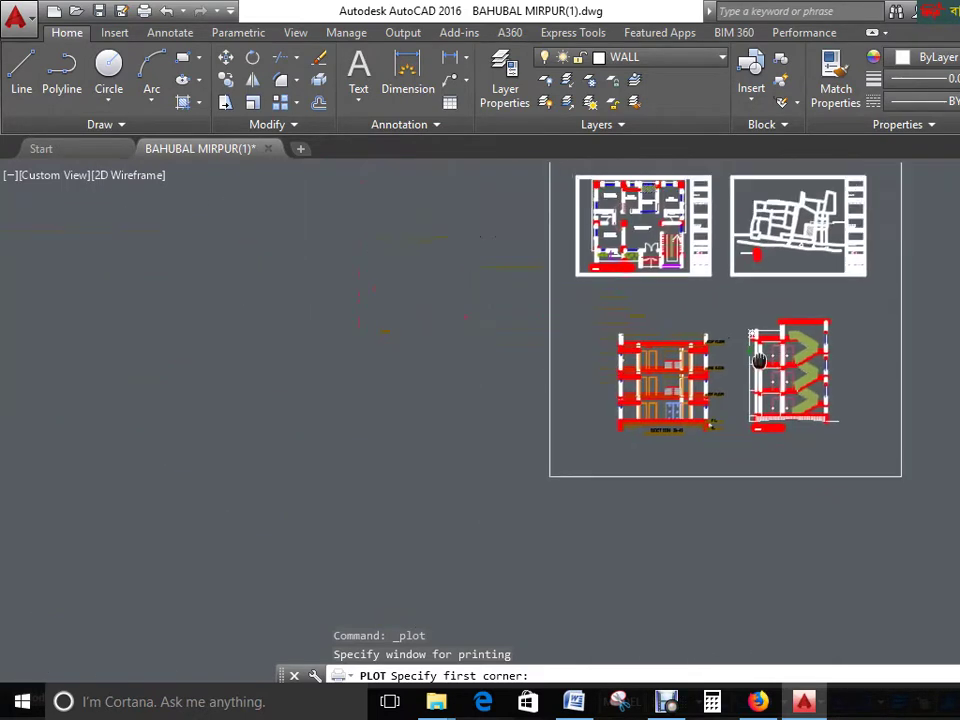
{"action": "scroll", "coordinate": [752, 330], "scroll_direction": "down", "scroll_amount": 3}
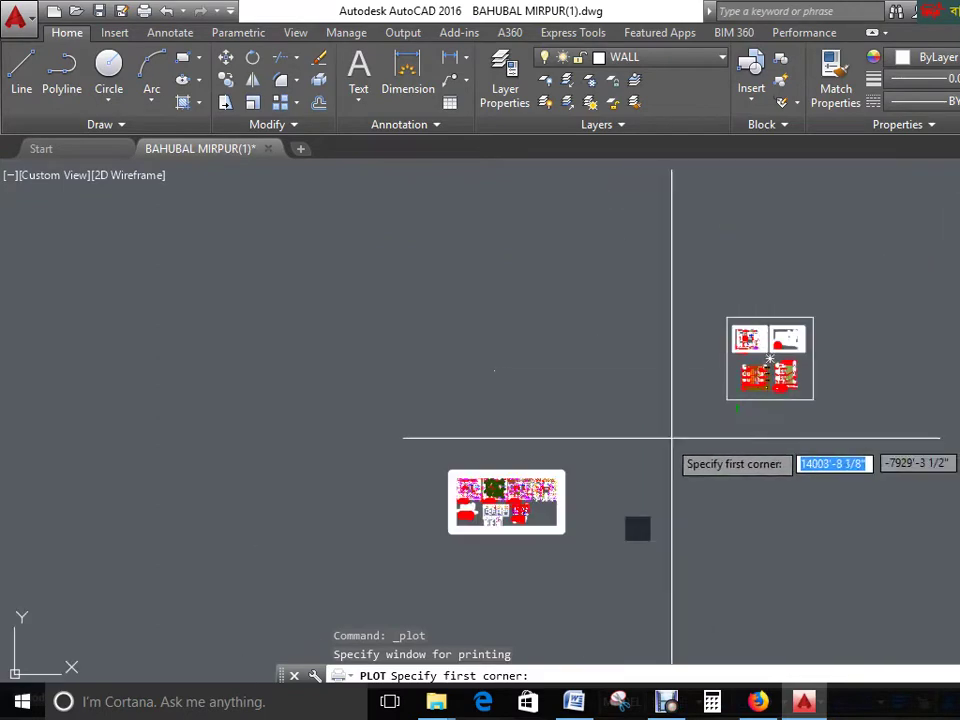
{"action": "scroll", "coordinate": [467, 508], "scroll_direction": "up", "scroll_amount": 6}
{"action": "scroll", "coordinate": [559, 425], "scroll_direction": "up", "scroll_amount": 2}
- Pan up to Section B-B and fix the window's first corner at its upper left
{"action": "middle_click_drag", "start_coordinate": [559, 425], "coordinate": [505, 492]}
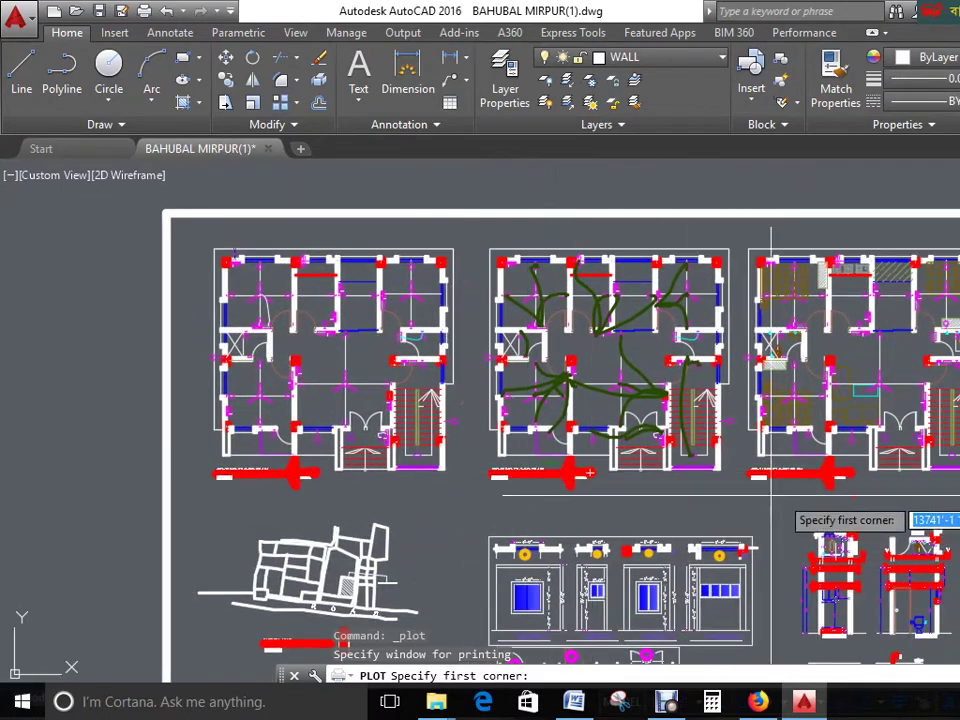
{"action": "middle_click_drag", "start_coordinate": [765, 508], "coordinate": [698, 510]}
{"action": "scroll", "coordinate": [683, 516], "scroll_direction": "up", "scroll_amount": 4}
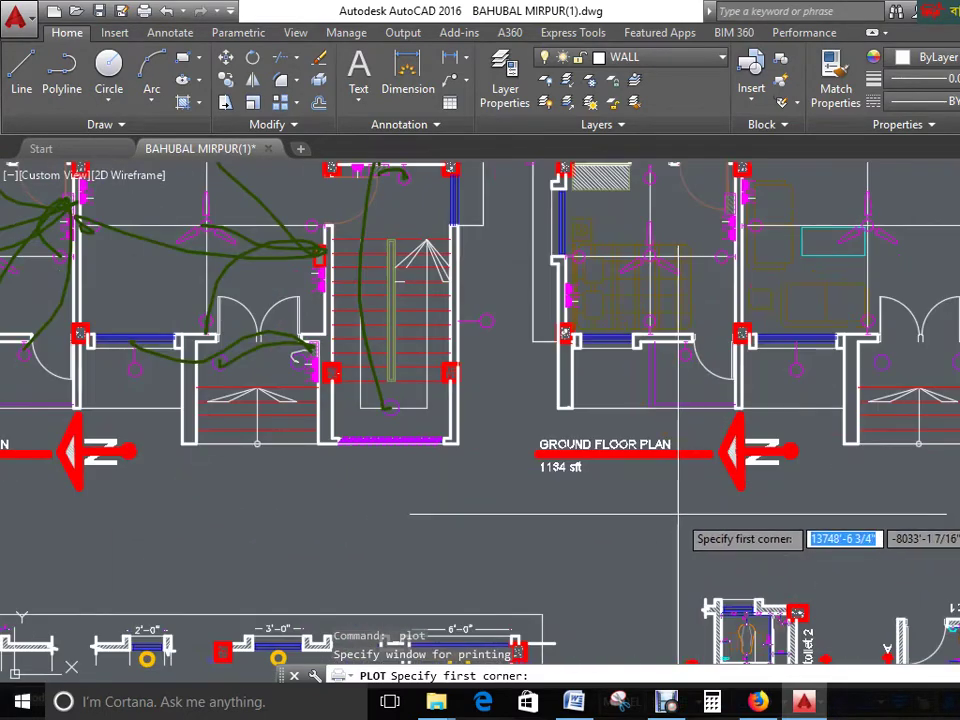
{"action": "scroll", "coordinate": [683, 516], "scroll_direction": "down", "scroll_amount": 3}
{"action": "scroll", "coordinate": [530, 528], "scroll_direction": "down", "scroll_amount": 2}
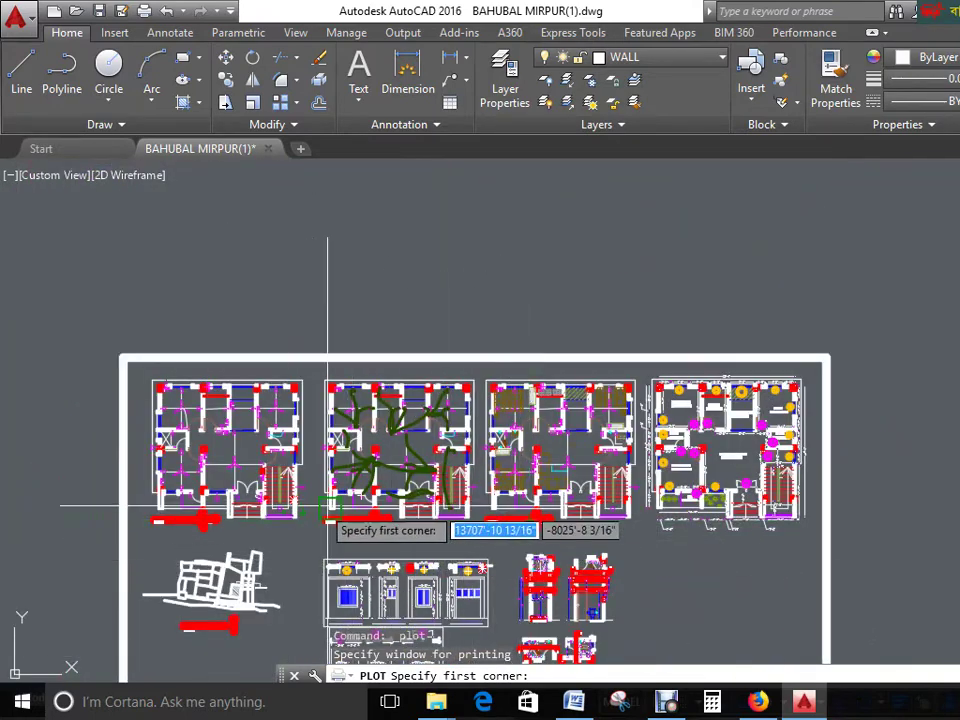
{"action": "scroll", "coordinate": [315, 515], "scroll_direction": "down", "scroll_amount": 4}
{"action": "scroll", "coordinate": [428, 616], "scroll_direction": "down", "scroll_amount": 2}
{"action": "scroll", "coordinate": [749, 425], "scroll_direction": "up", "scroll_amount": 5}
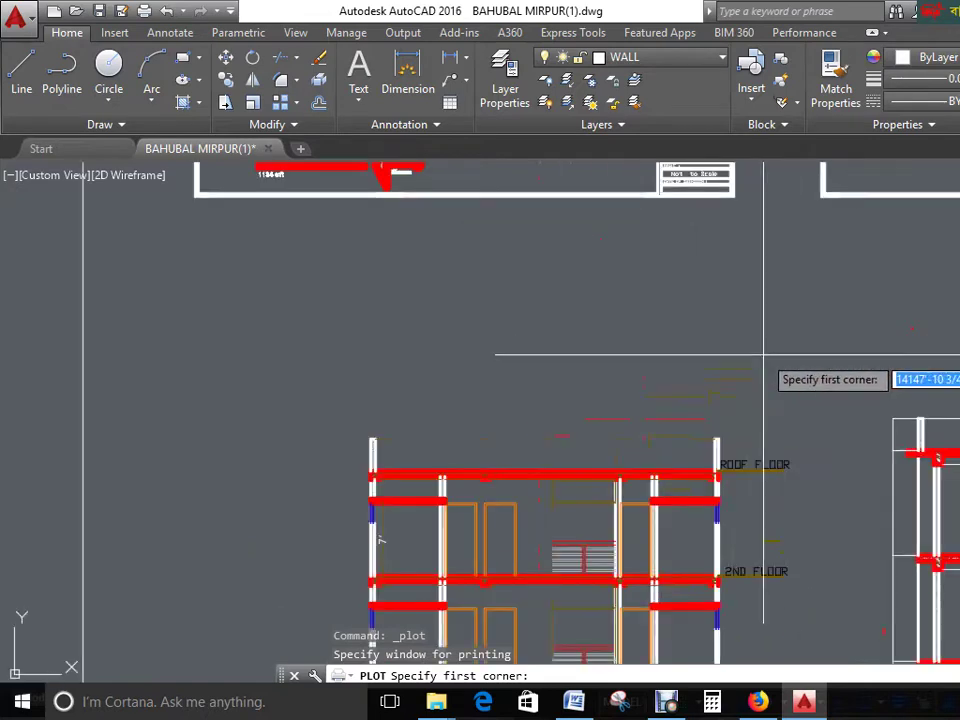
{"action": "mouse_move", "coordinate": [746, 399]}
{"action": "middle_mouse_down"}
{"action": "mouse_move", "coordinate": [761, 216]}
{"action": "mouse_move", "coordinate": [749, 277]}
{"action": "middle_mouse_up"}
{"action": "scroll", "coordinate": [767, 240], "scroll_direction": "down", "scroll_amount": 2}
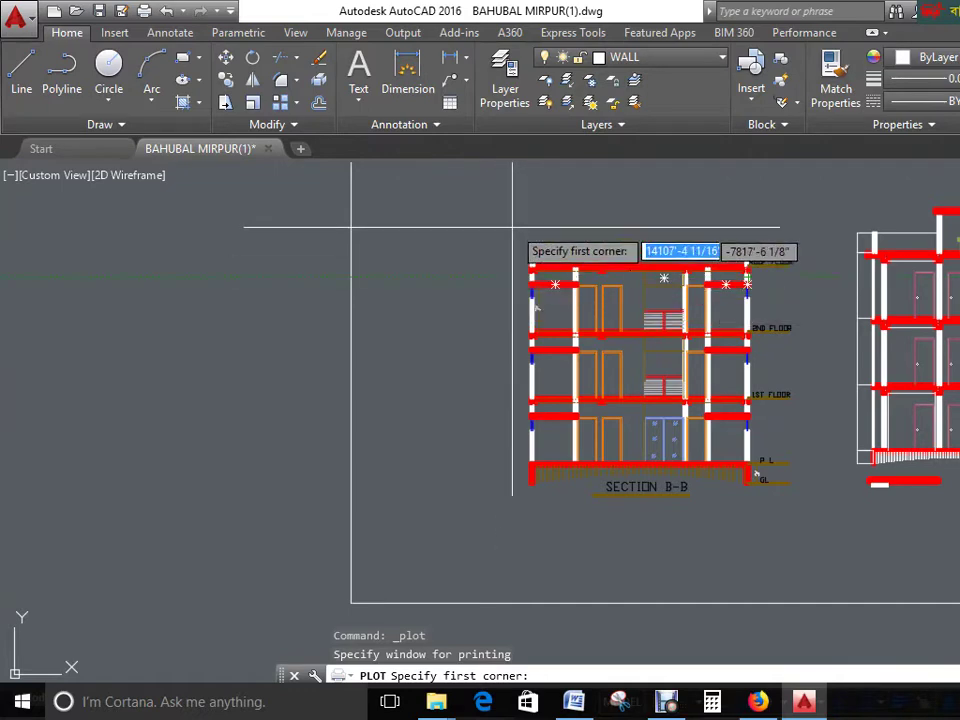
{"action": "left_click", "coordinate": [512, 207]}
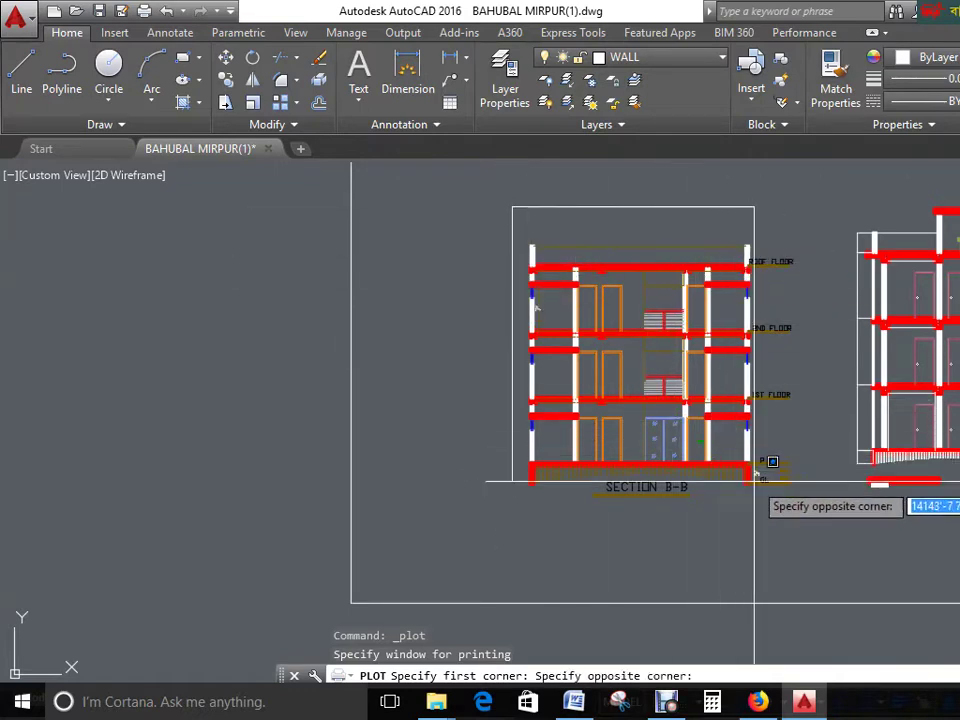
- Pick the opposite corner enclosing Section B-B, preview the A4 plot, then close the preview
{"action": "left_click", "coordinate": [808, 527]}
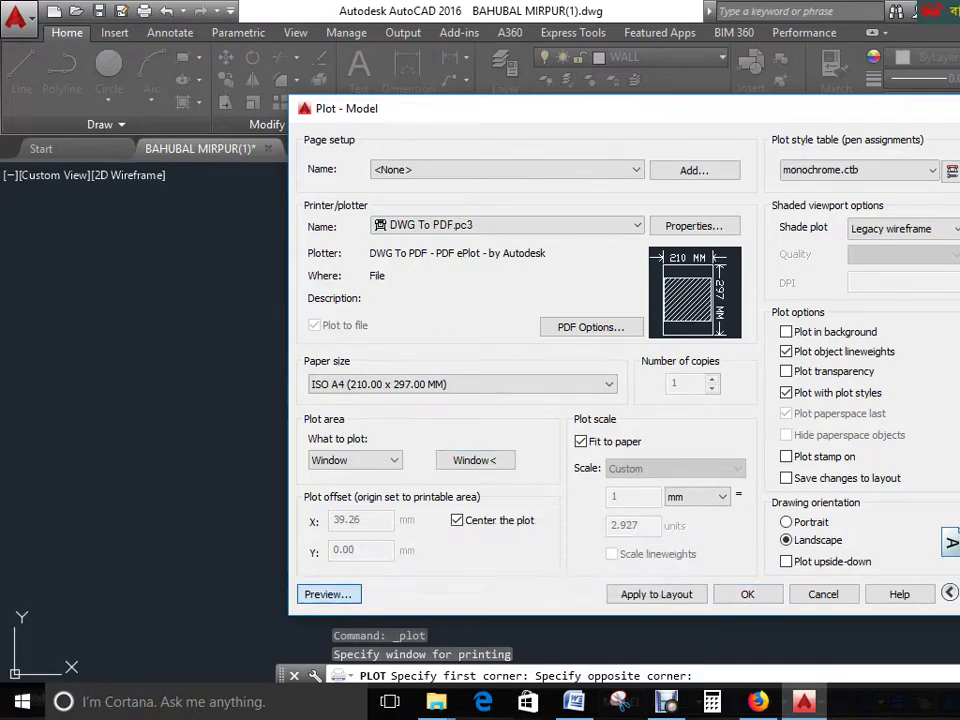
{"action": "left_click", "coordinate": [328, 594]}
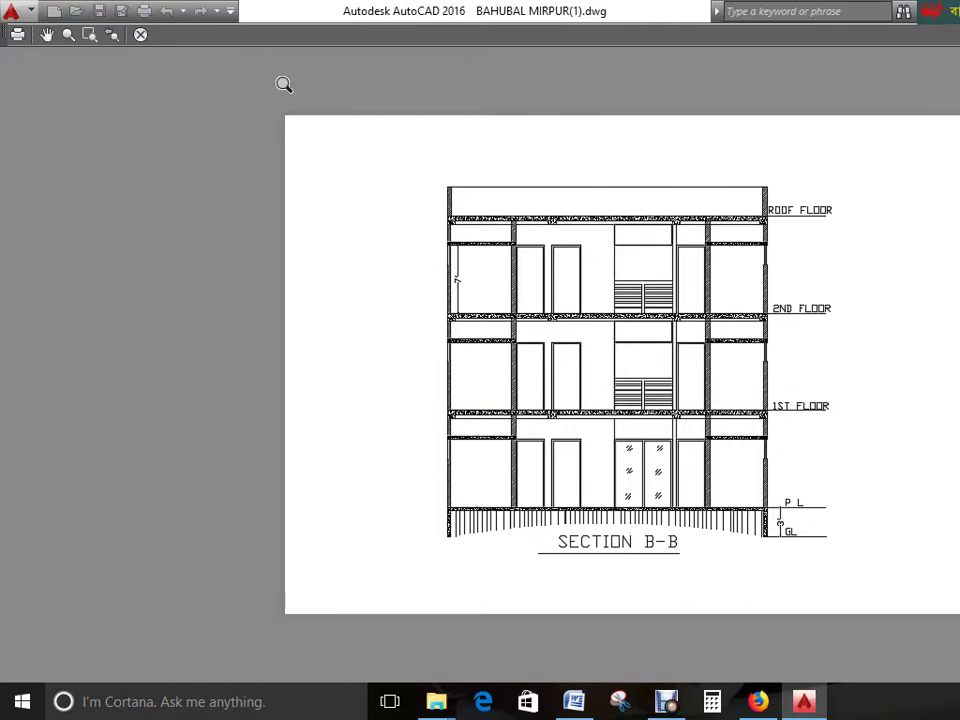
{"action": "key", "text": "Escape"}
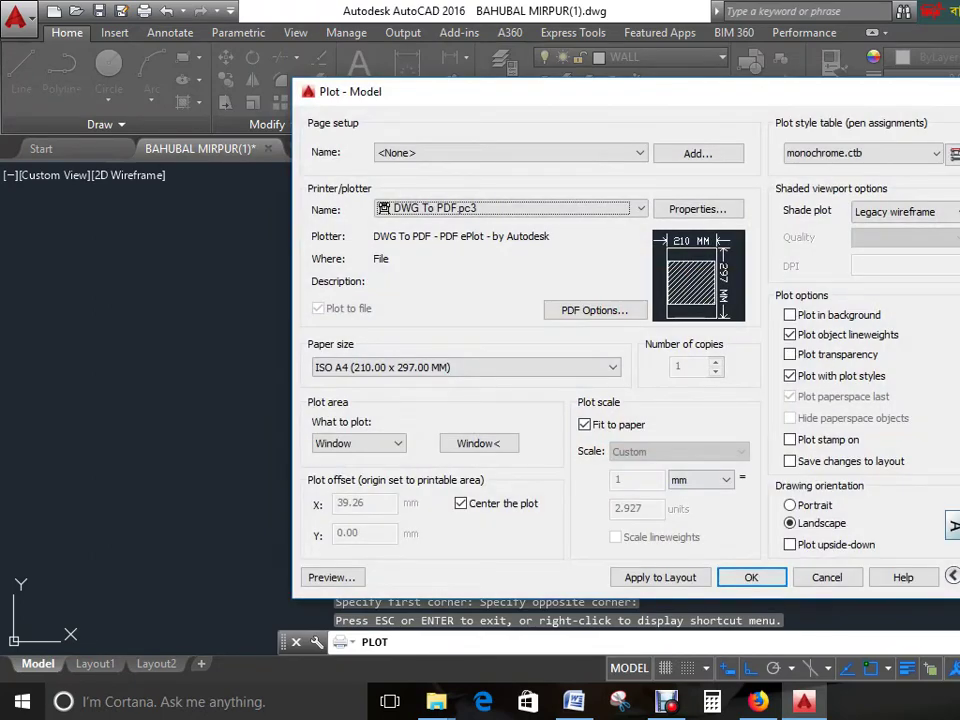
- Plot Section B-B to a PDF file named test on the Desktop
{"action": "left_click", "coordinate": [751, 577]}
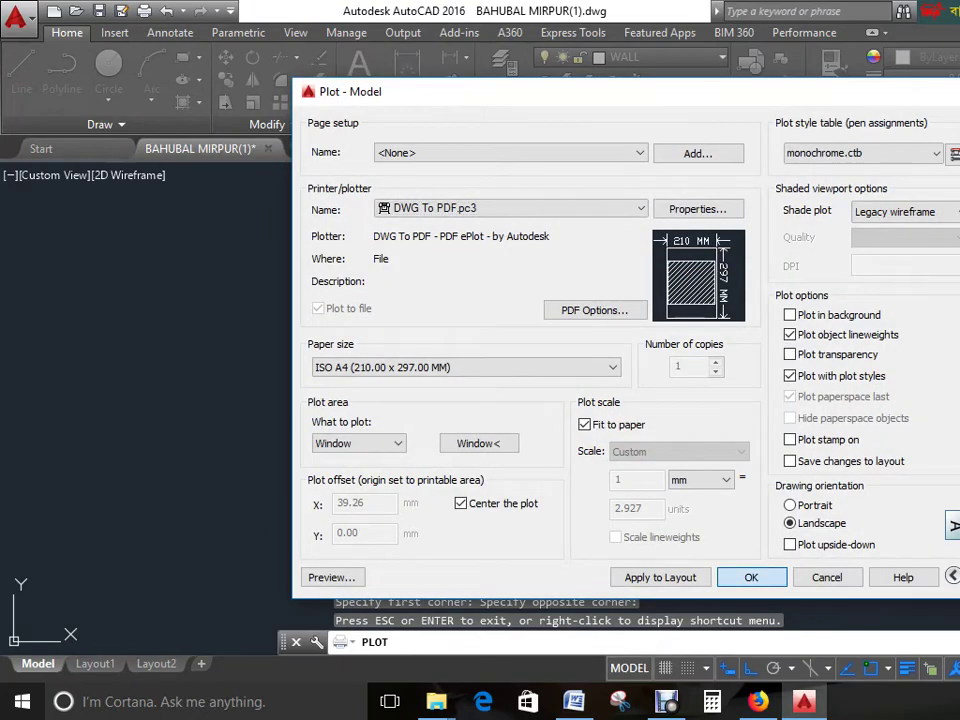
{"action": "left_click", "coordinate": [396, 415]}
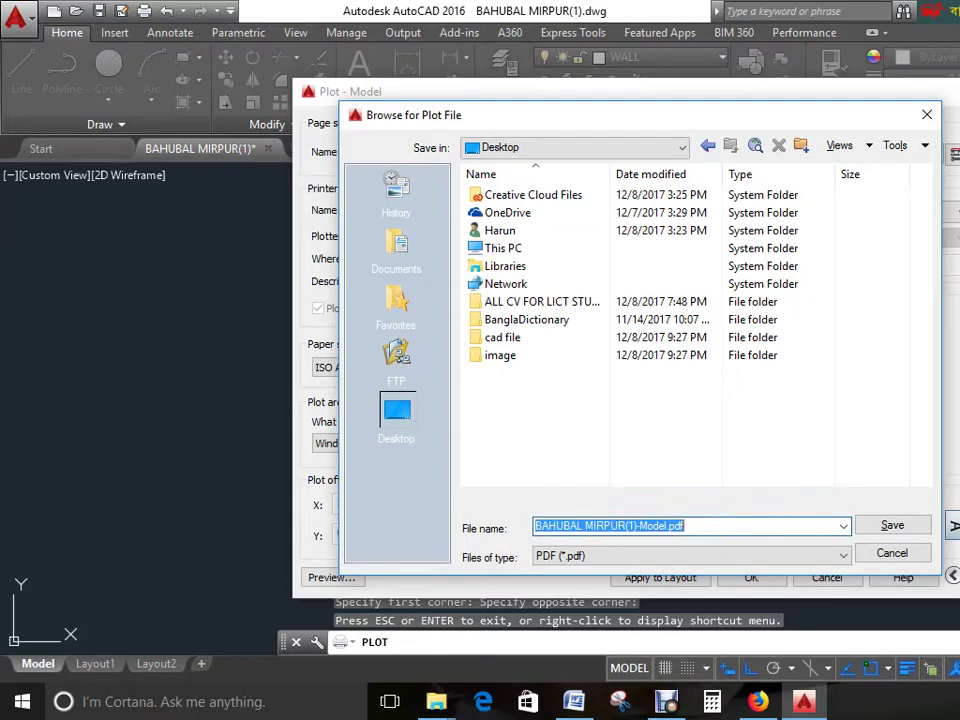
{"action": "type", "text": "1111"}
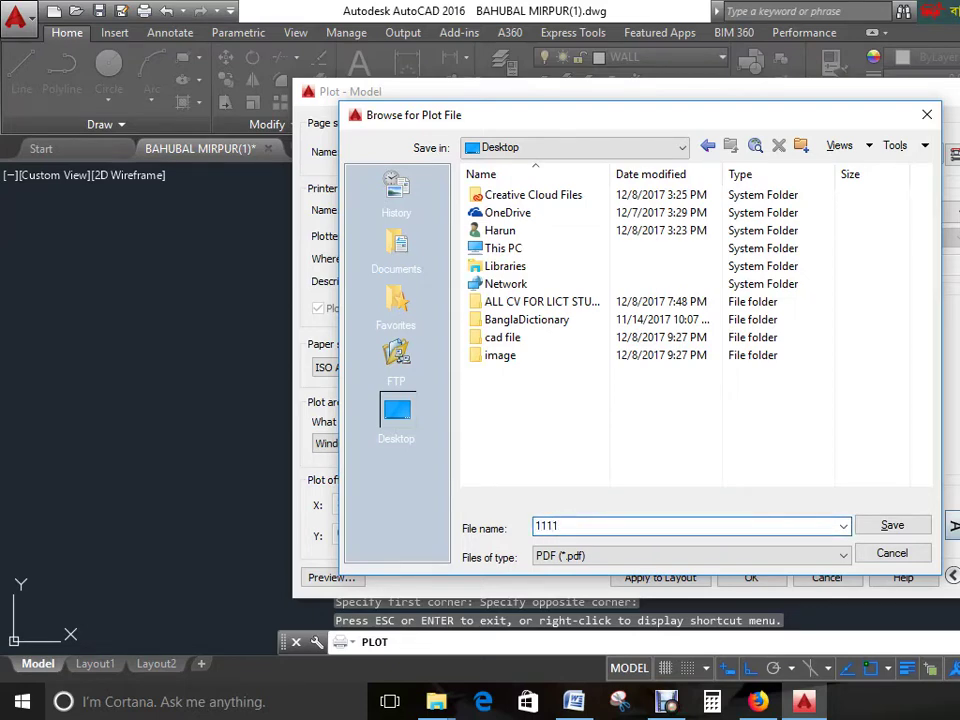
{"action": "key", "text": "BackSpace"}
{"action": "key", "text": "BackSpace"}
{"action": "key", "text": "BackSpace"}
{"action": "type", "text": "test"}
{"action": "left_click", "coordinate": [892, 525]}
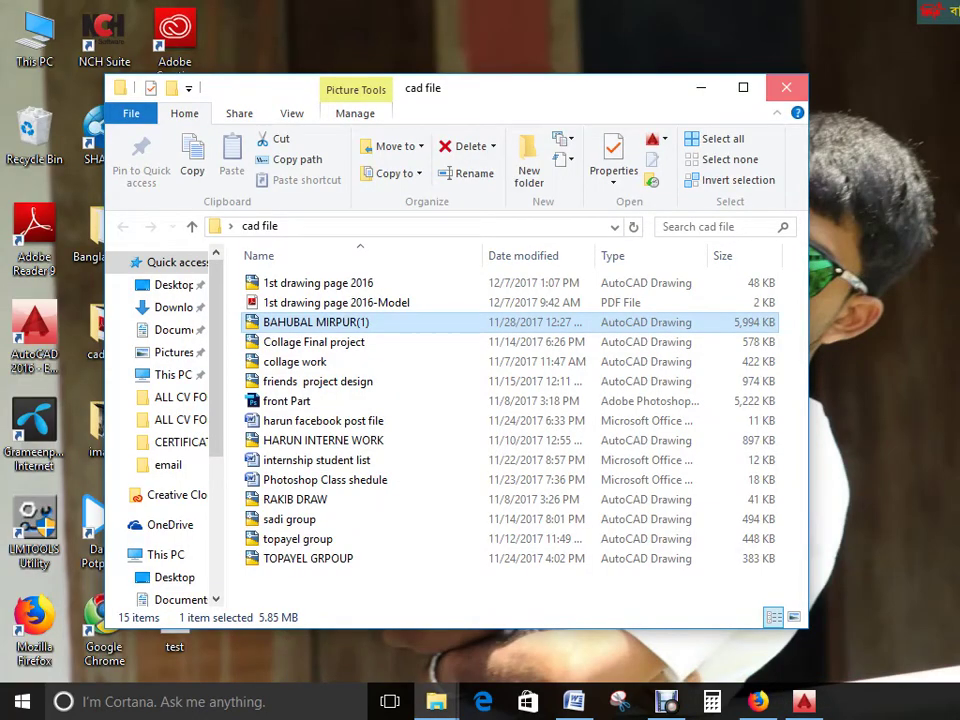
- Show the desktop, refresh it twice, and open test.pdf in Adobe Reader
{"action": "key", "text": "super+d"}
{"action": "right_click", "coordinate": [564, 216]}
{"action": "left_click", "coordinate": [610, 272]}
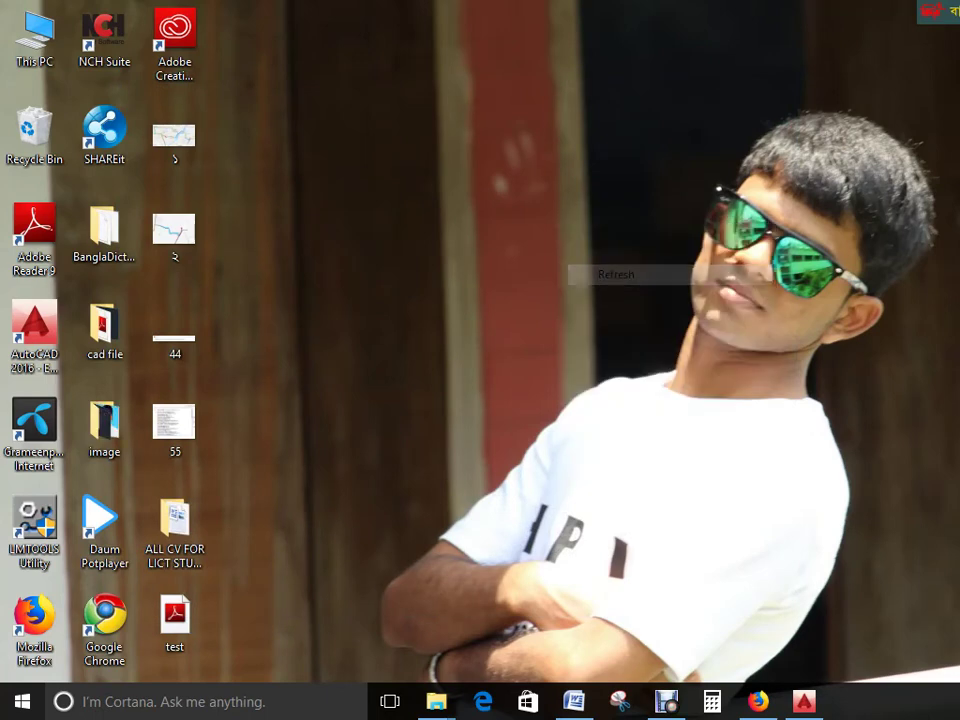
{"action": "right_click", "coordinate": [404, 345]}
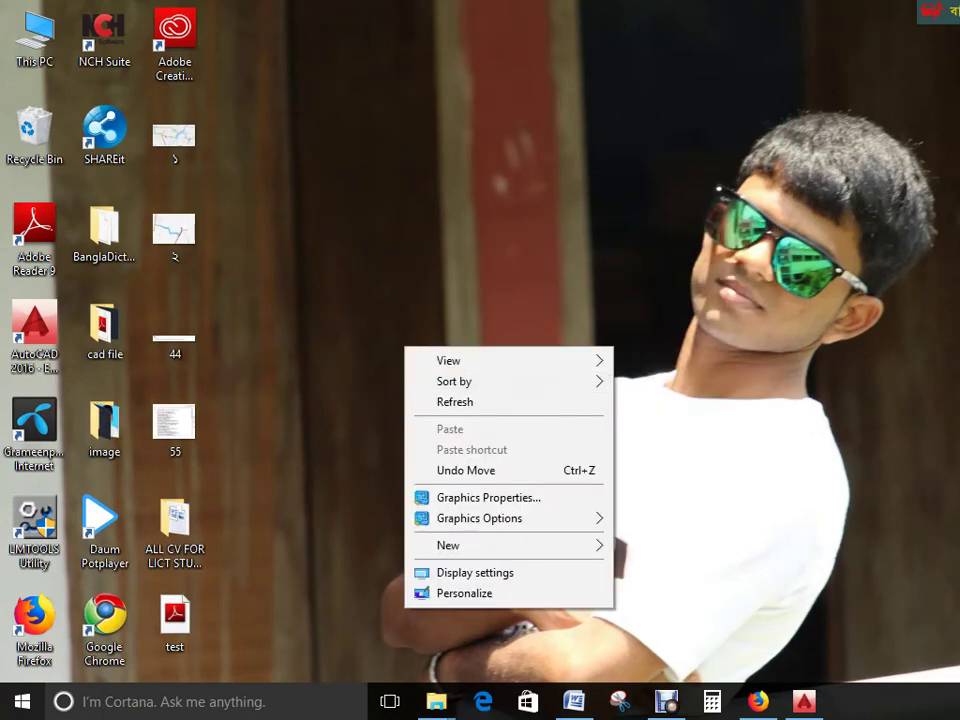
{"action": "left_click", "coordinate": [440, 400]}
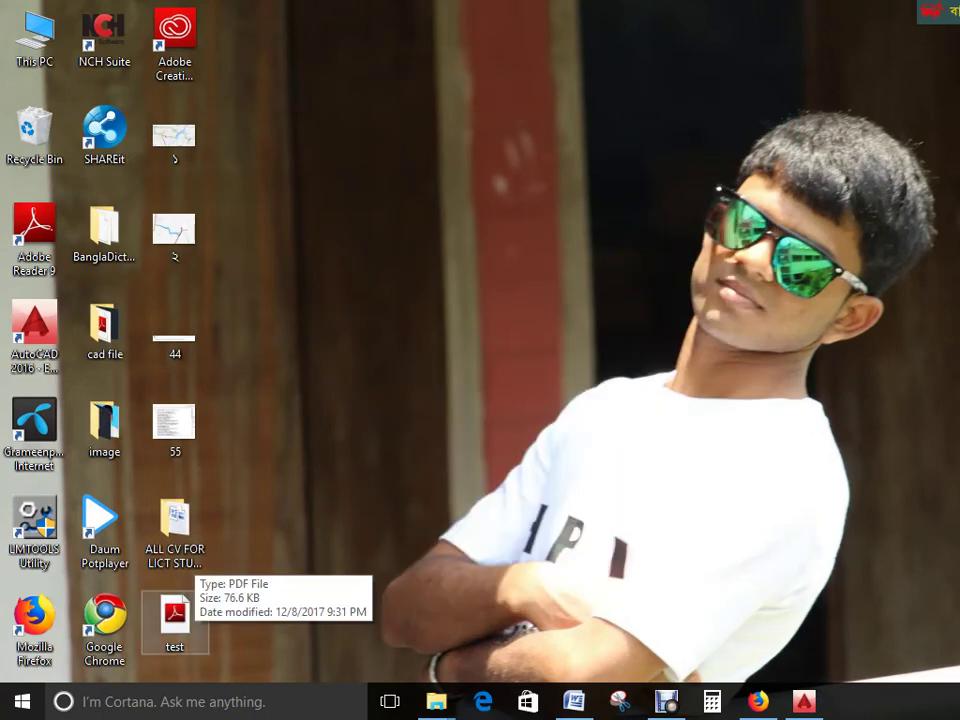
{"action": "double_click", "coordinate": [175, 615]}
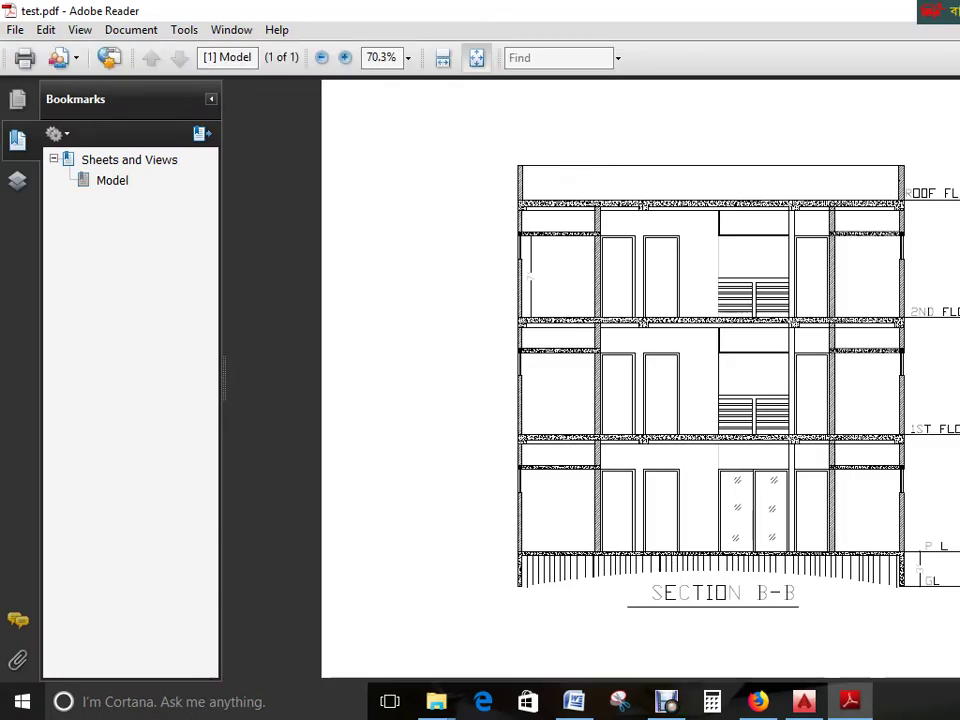
- View test.pdf at 100% and rotate the page counterclockwise and clockwise, returning it upright each time
{"action": "key", "text": "ctrl+1"}
{"action": "scroll", "coordinate": [590, 380], "scroll_direction": "down", "scroll_amount": 1}
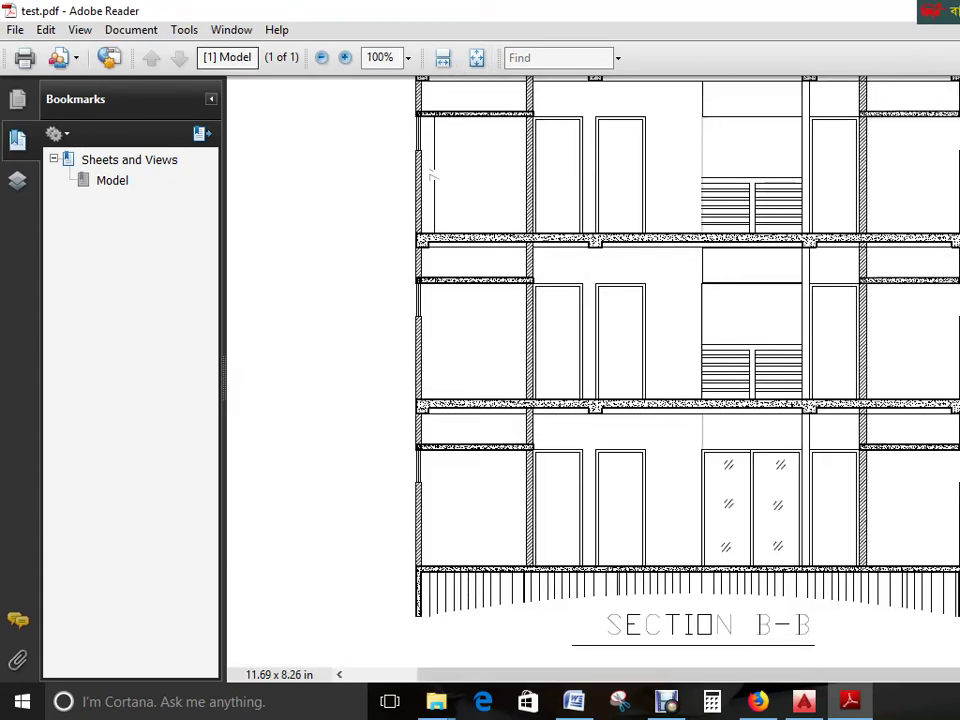
{"action": "left_click", "coordinate": [80, 30]}
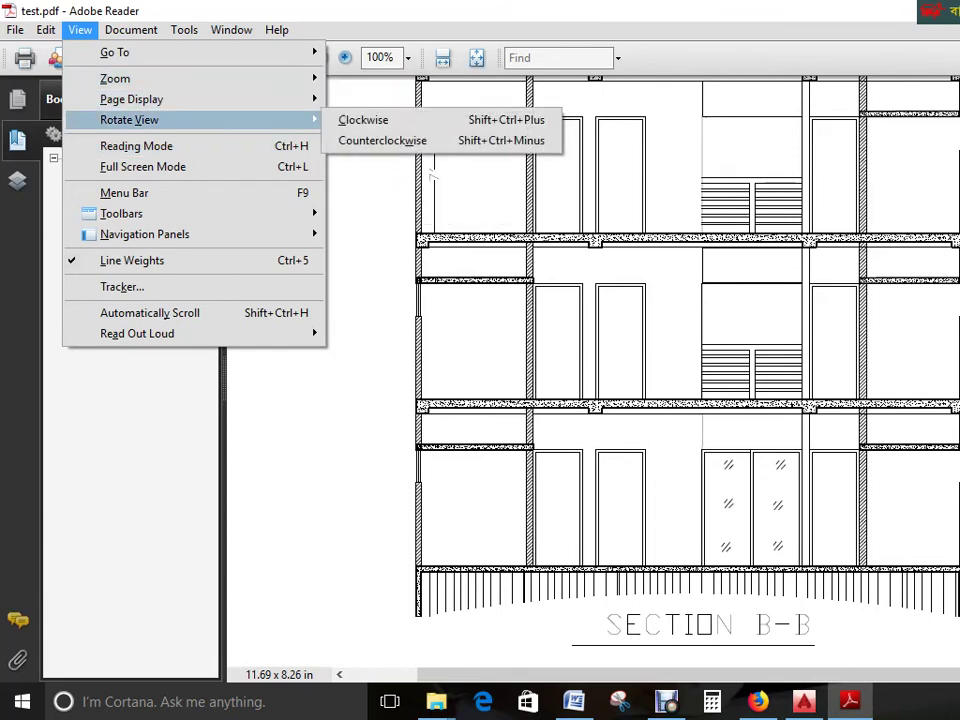
{"action": "left_click", "coordinate": [382, 140]}
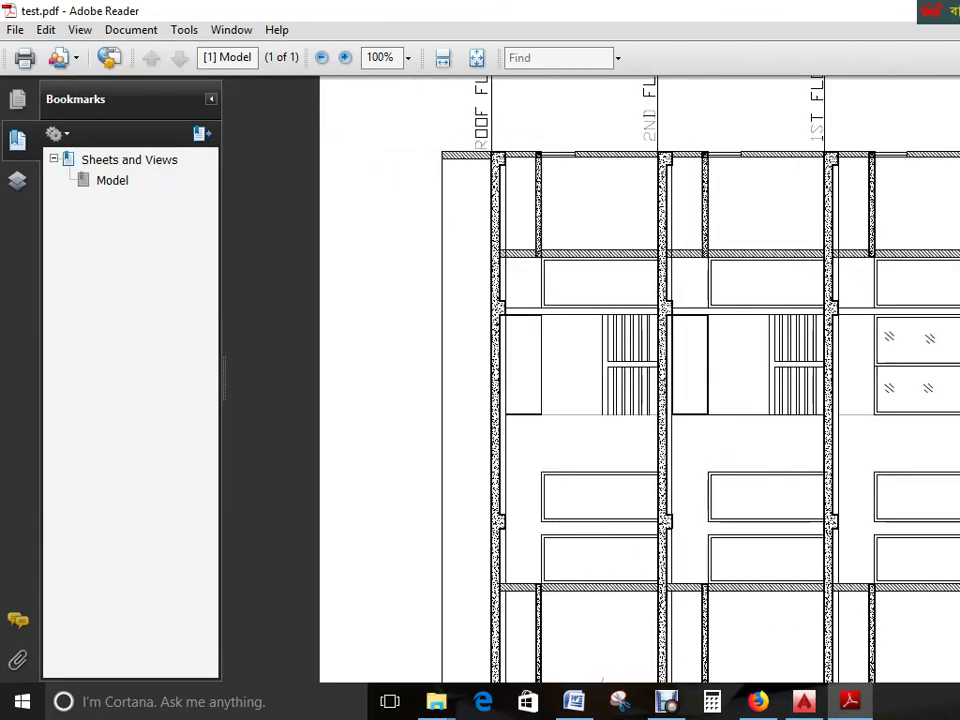
{"action": "left_click", "coordinate": [80, 29]}
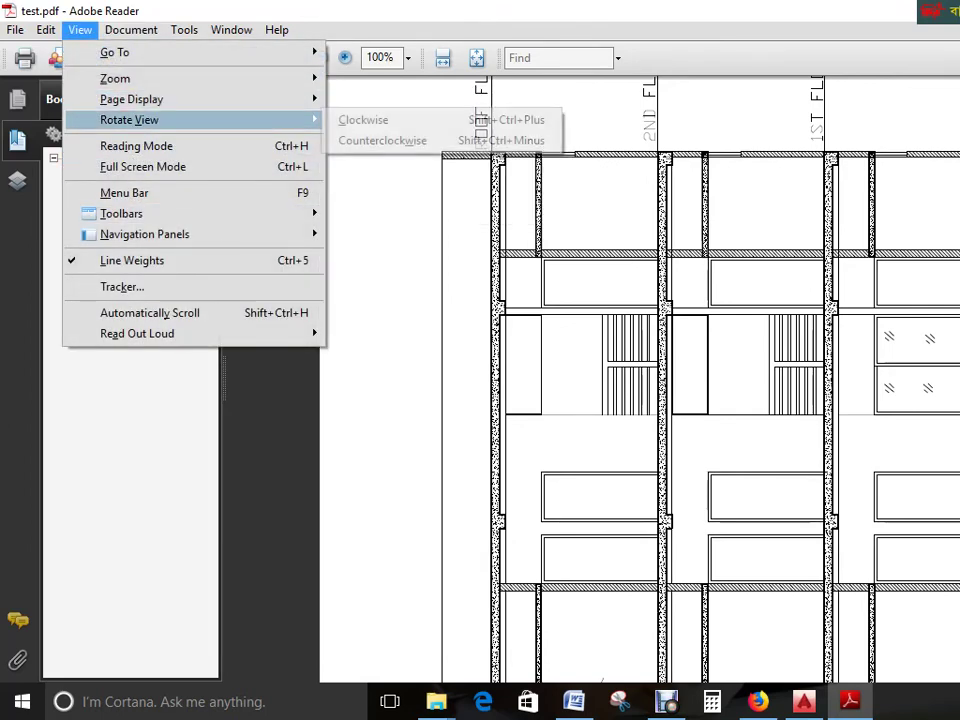
{"action": "left_click", "coordinate": [363, 119]}
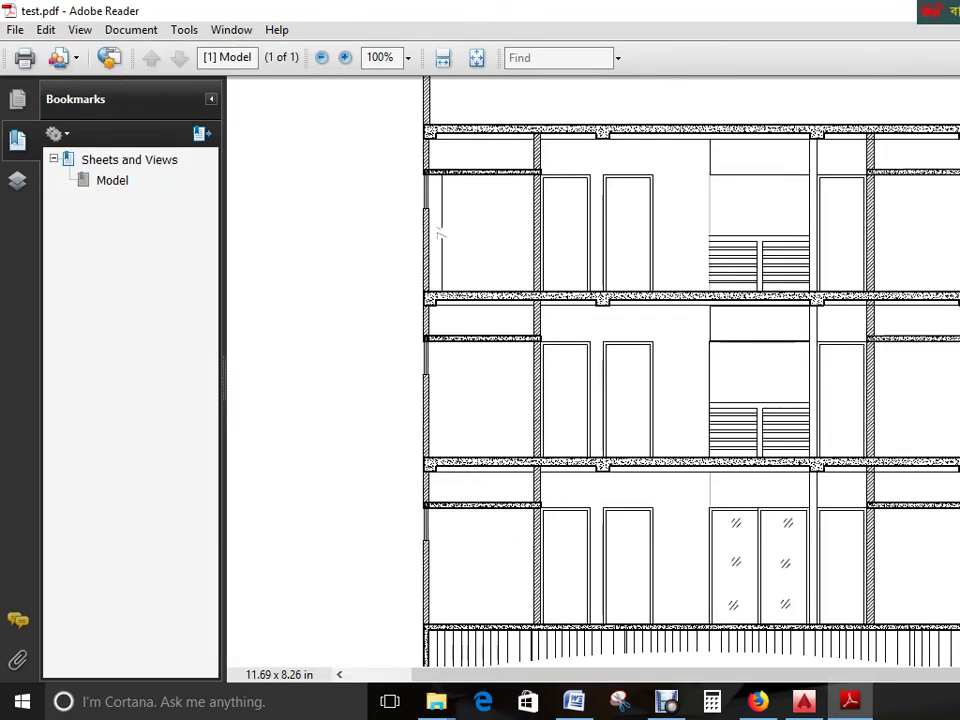
{"action": "left_click", "coordinate": [80, 29]}
{"action": "mouse_move", "coordinate": [129, 119]}
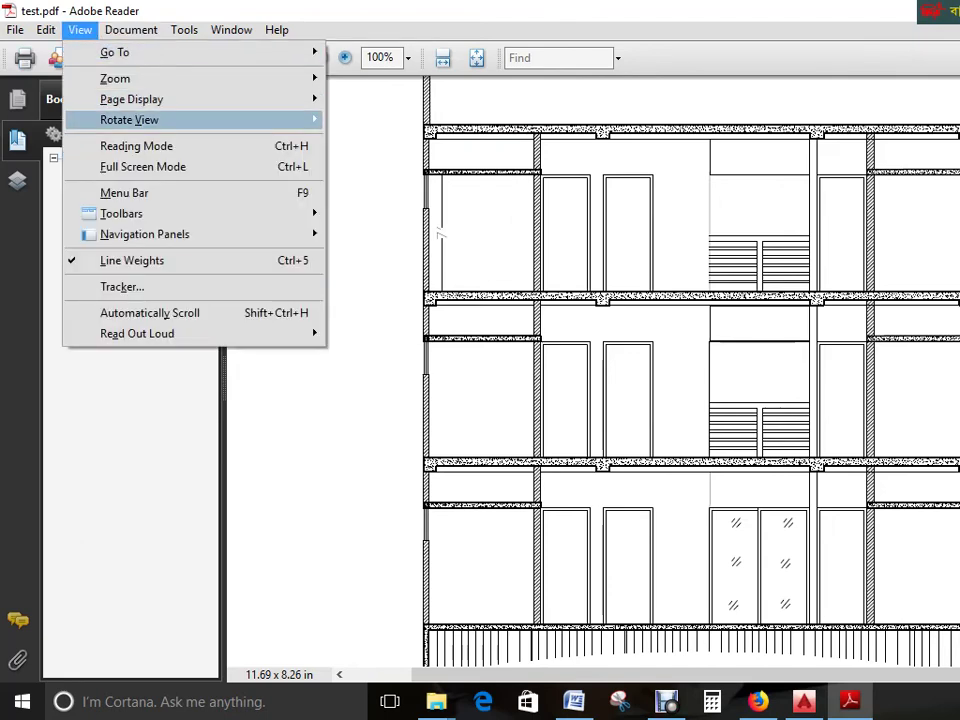
{"action": "left_click", "coordinate": [363, 120]}
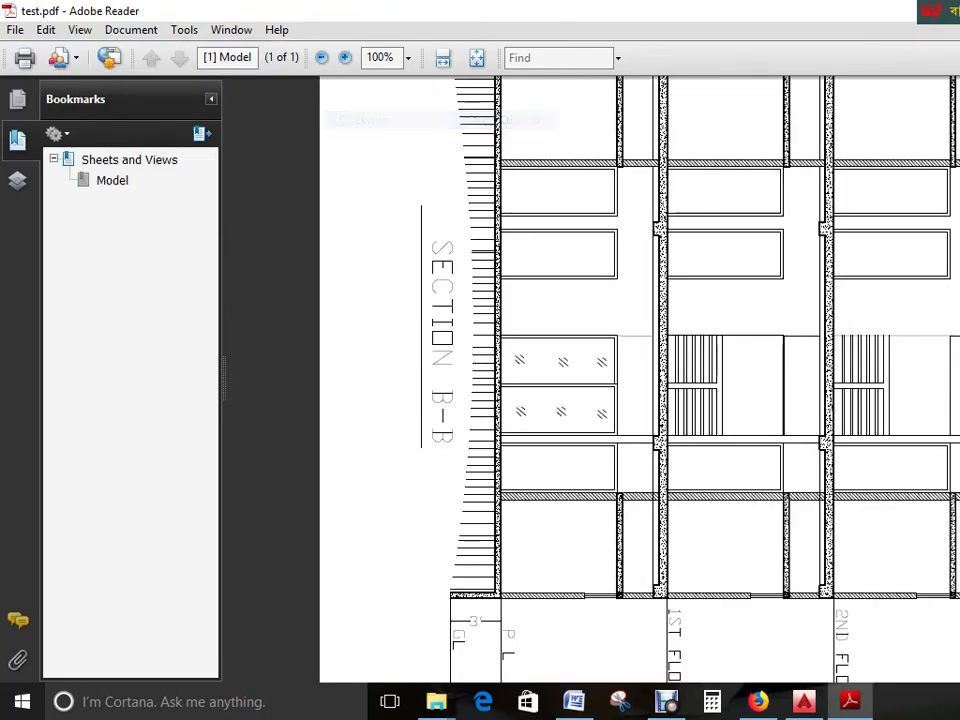
{"action": "left_click", "coordinate": [80, 29]}
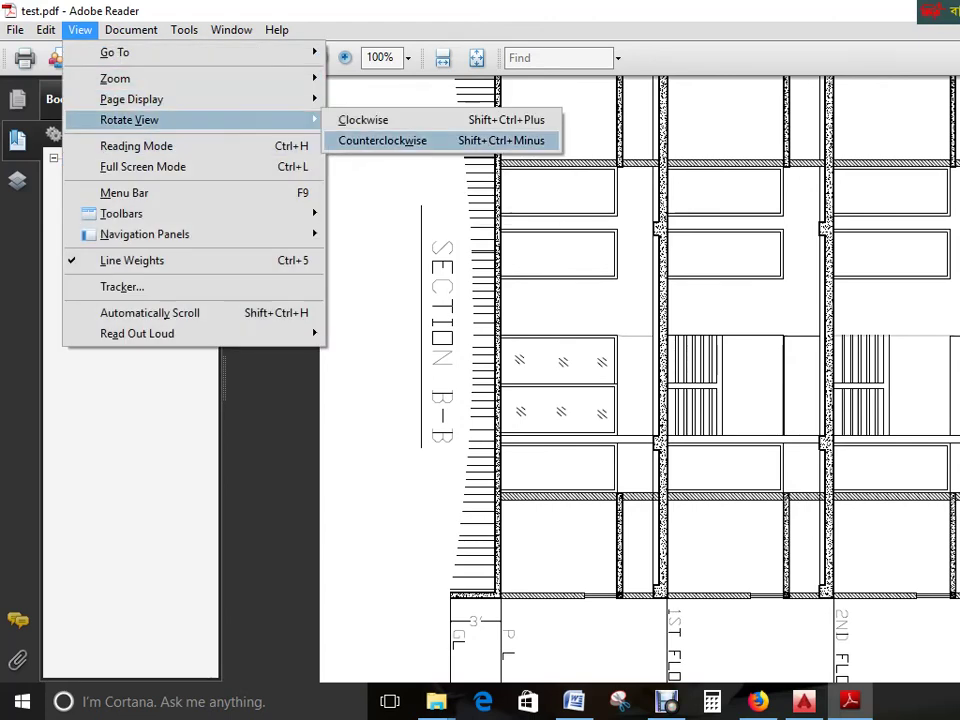
{"action": "left_click", "coordinate": [382, 140]}
- Close Adobe Reader and refresh the desktop
{"action": "scroll", "coordinate": [688, 370], "scroll_direction": "down", "scroll_amount": 1}
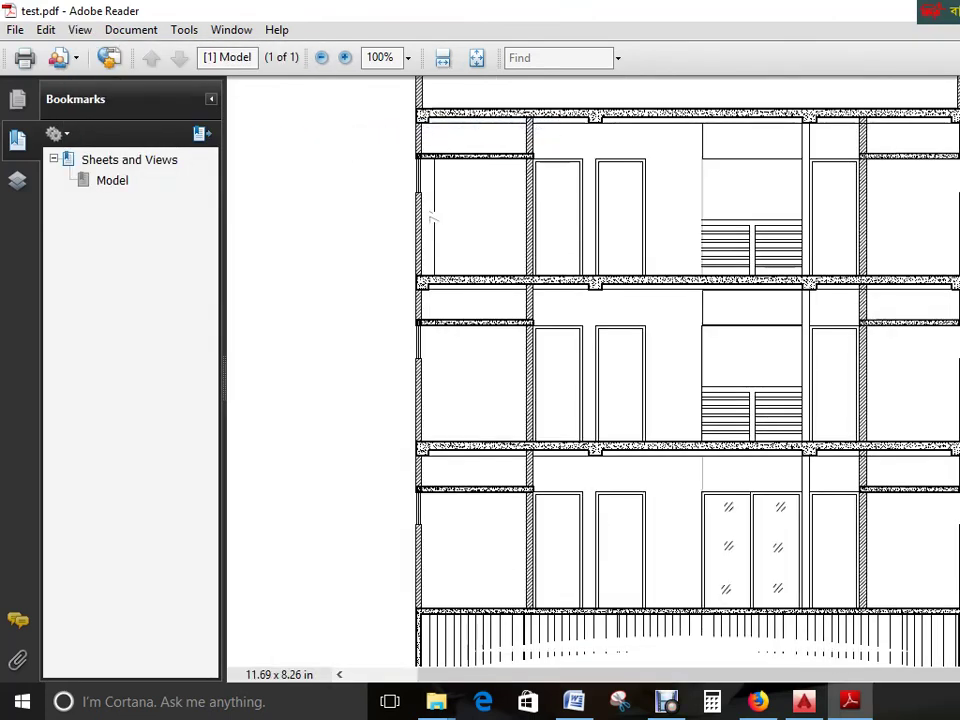
{"action": "scroll", "coordinate": [688, 370], "scroll_direction": "up", "scroll_amount": 1}
{"action": "key", "text": "alt+F4"}
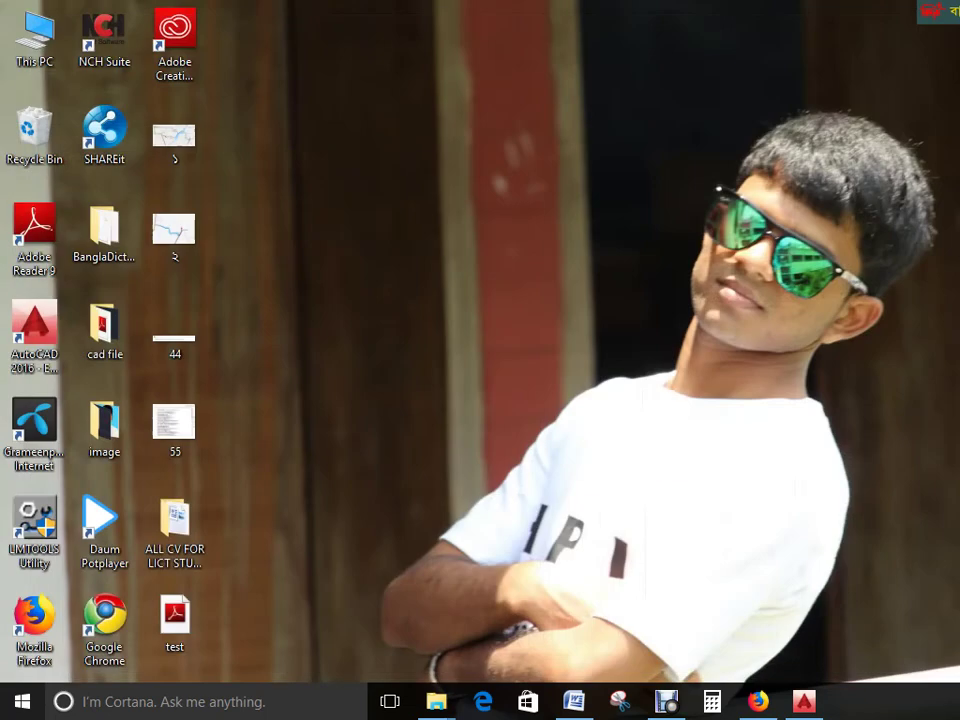
{"action": "right_click", "coordinate": [435, 214]}
{"action": "left_click", "coordinate": [471, 268]}
{"action": "key", "text": "ctrl+F11"}
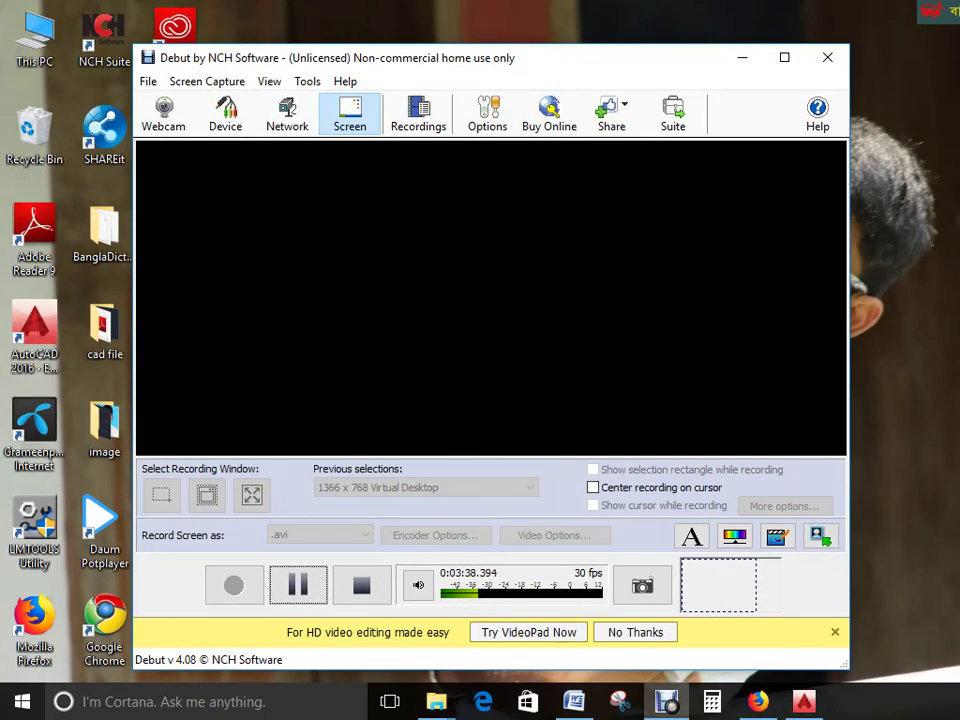